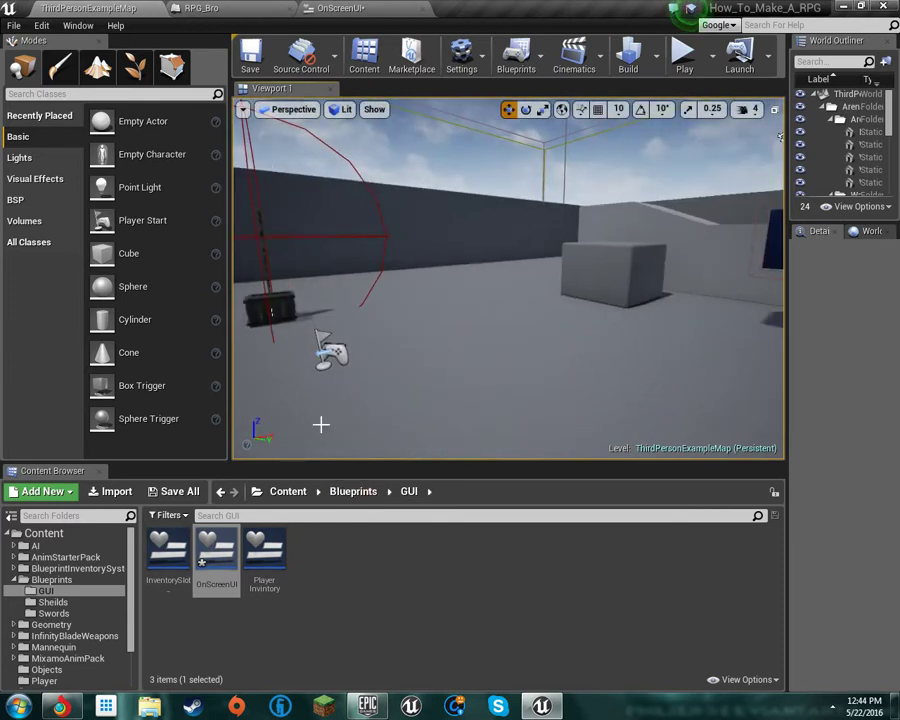
Open the Bonfire actor's blueprint from the level and locate the Print String node at the end of its event chain.
left_click(282, 300)
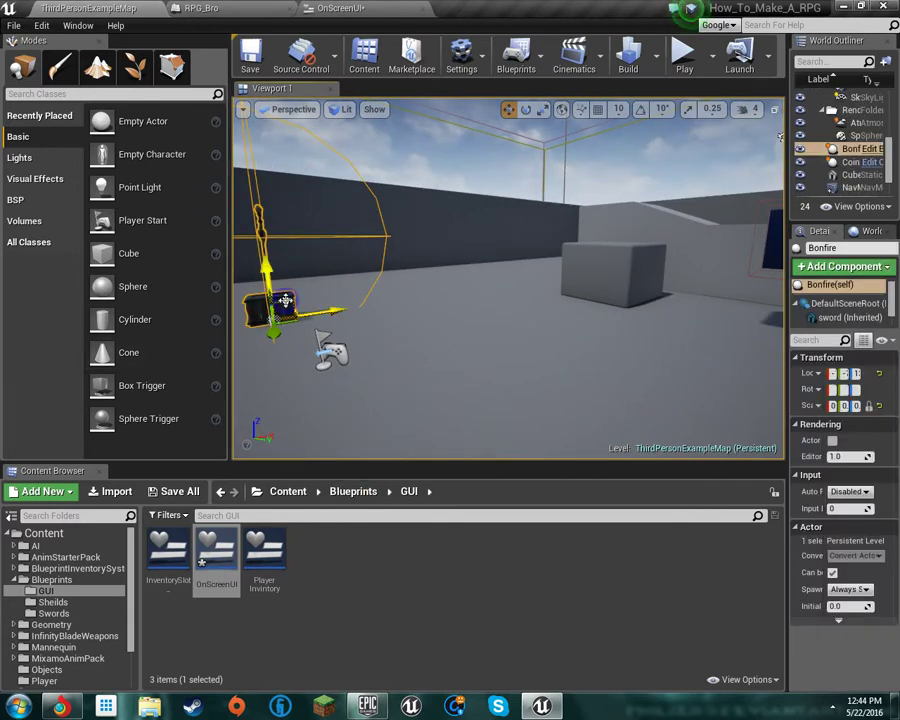
right_click(285, 300)
left_click(335, 333)
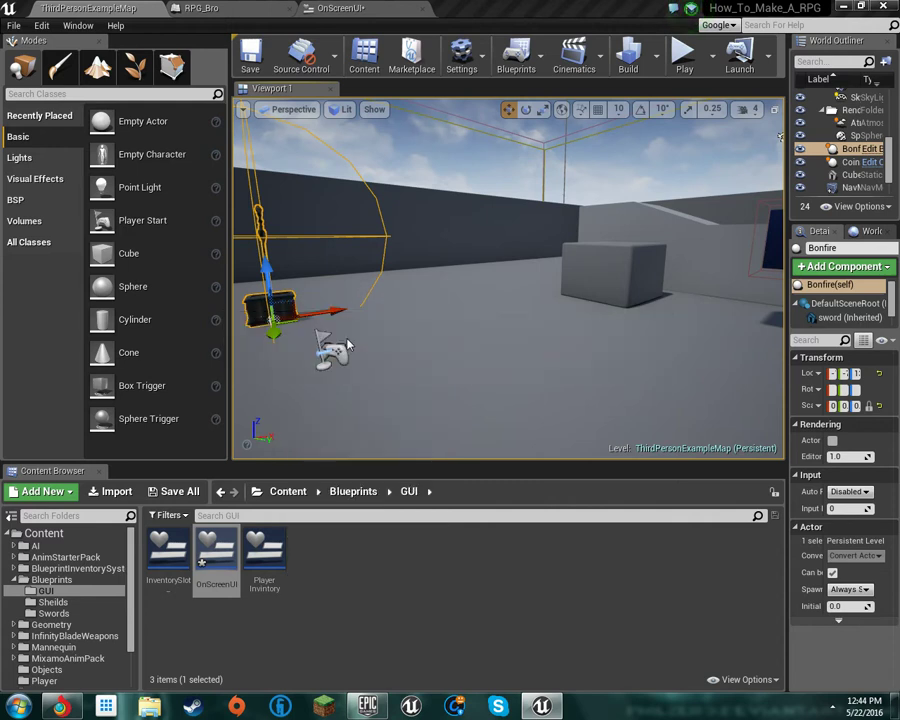
right_click_drag(390, 342, 205, 408)
scroll(205, 408, "down", 3)
right_click_drag(340, 400, 195, 375)
scroll(270, 394, "up", 3)
scroll(270, 394, "up", 1)
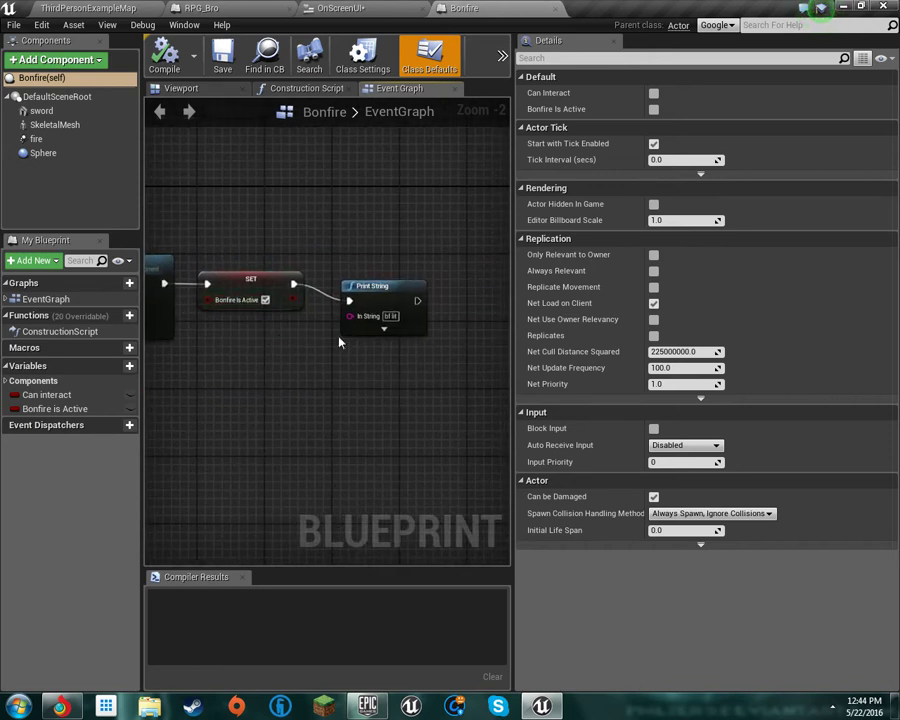
right_click_drag(341, 335, 324, 300)
Try adding a Cast To OnScreenUI node after the bonfire's Print String node.
left_click(320, 295)
left_click_drag(344, 285, 412, 289)
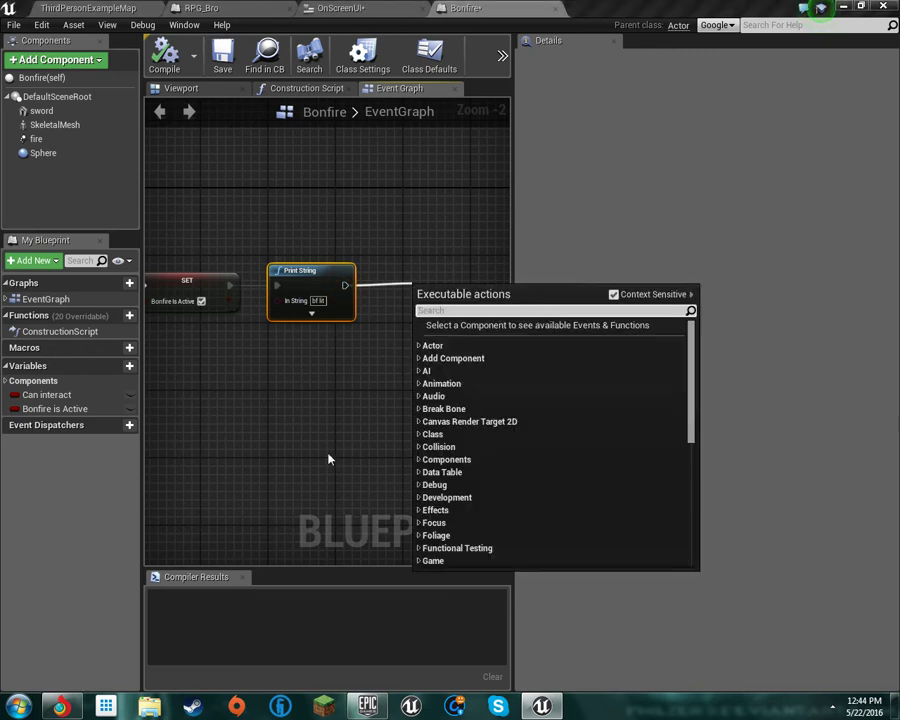
type("cast to")
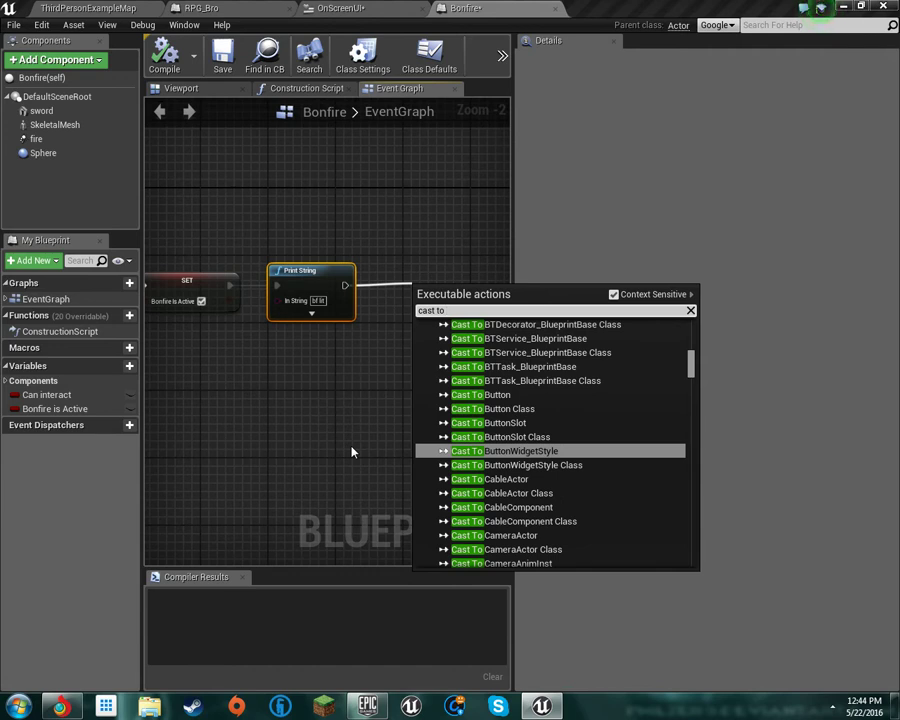
type(" u")
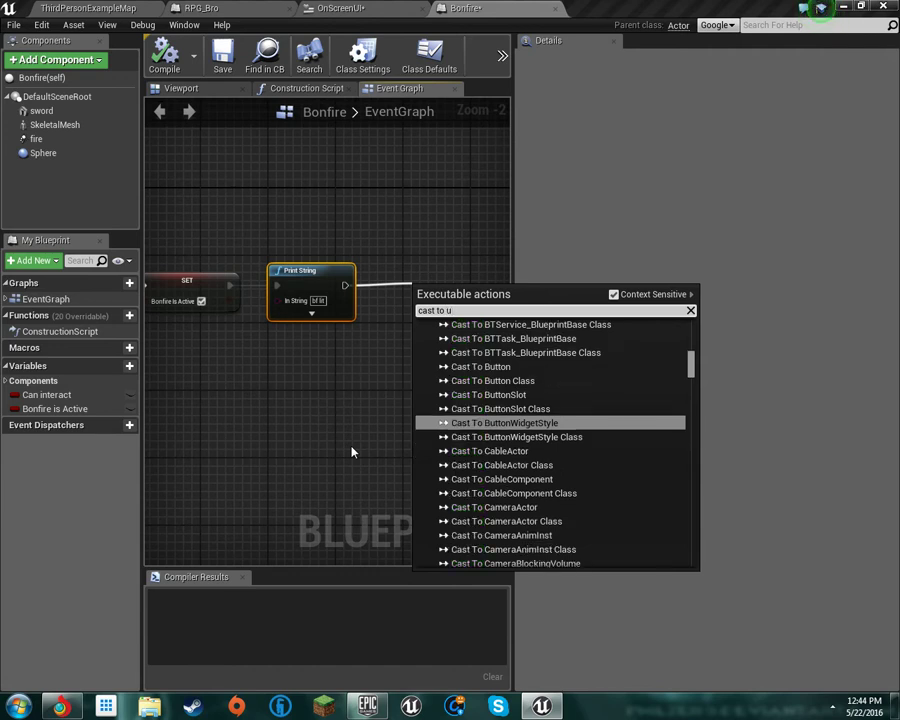
type("i")
key("Return")
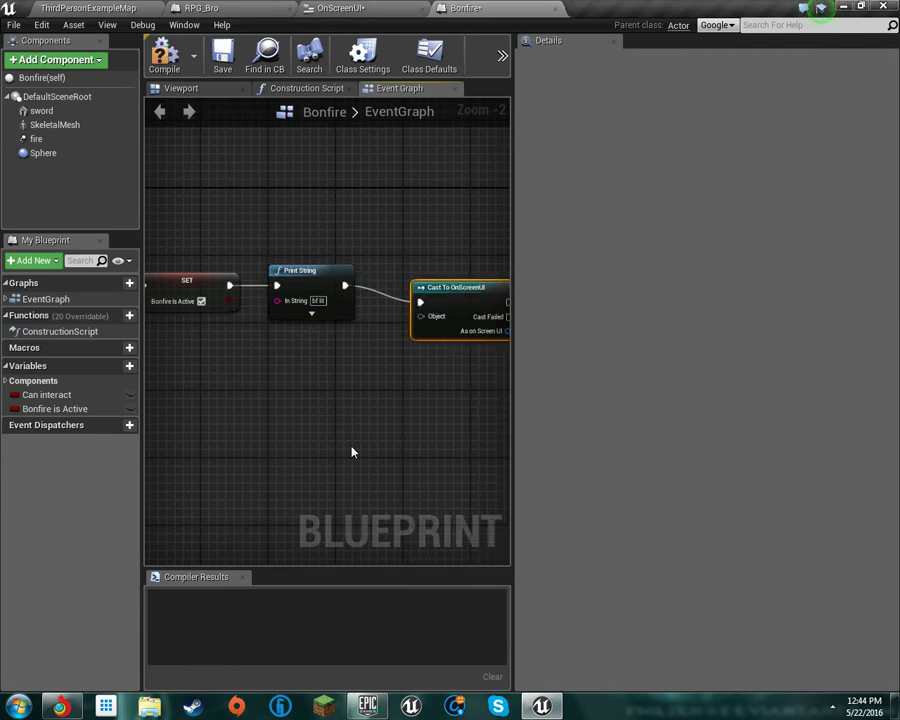
Search for a user interface source for the cast's Object input, and delete the Cast To OnScreenUI node.
left_click_drag(418, 316, 345, 352)
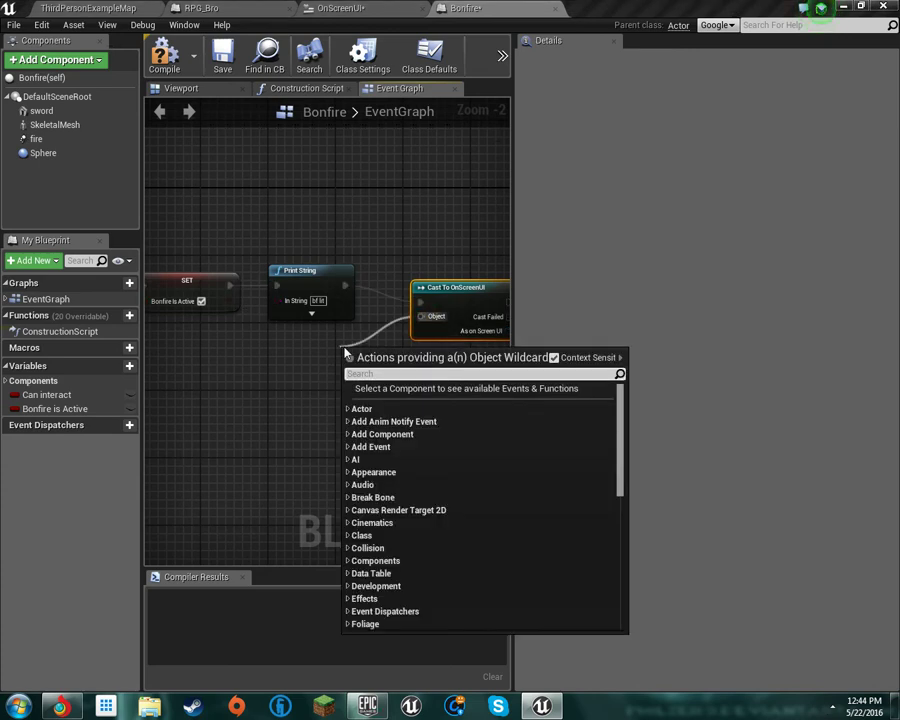
type("ui")
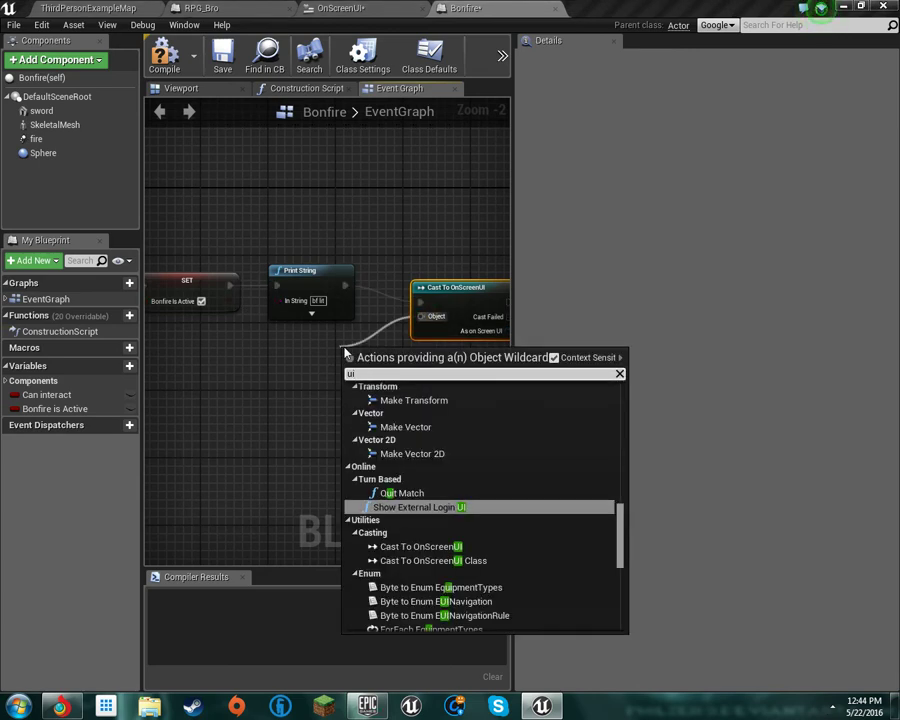
key("BackSpace")
key("BackSpace")
type("user")
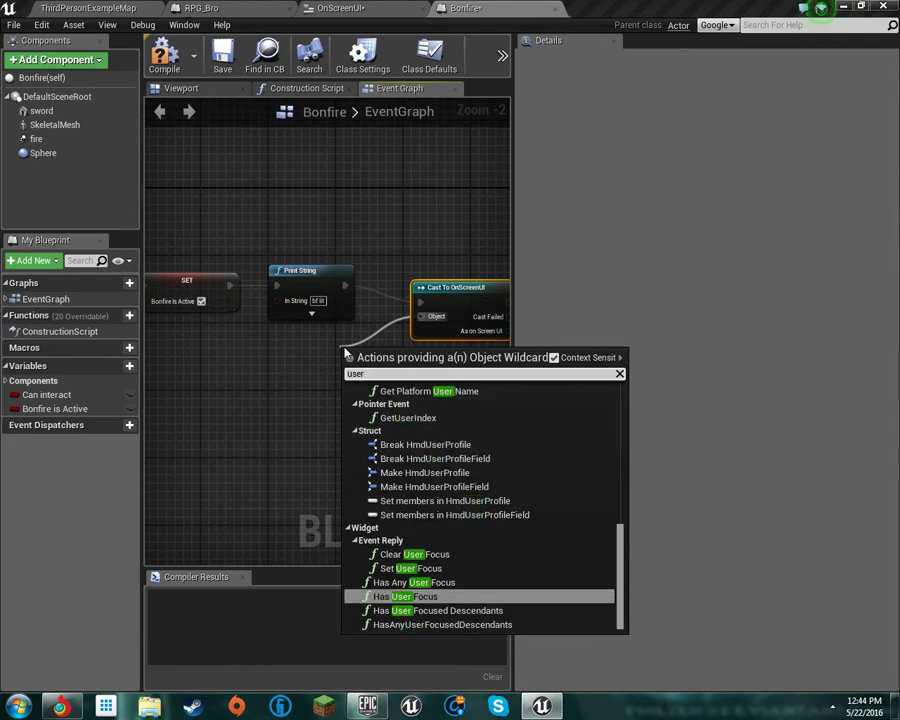
type(" int")
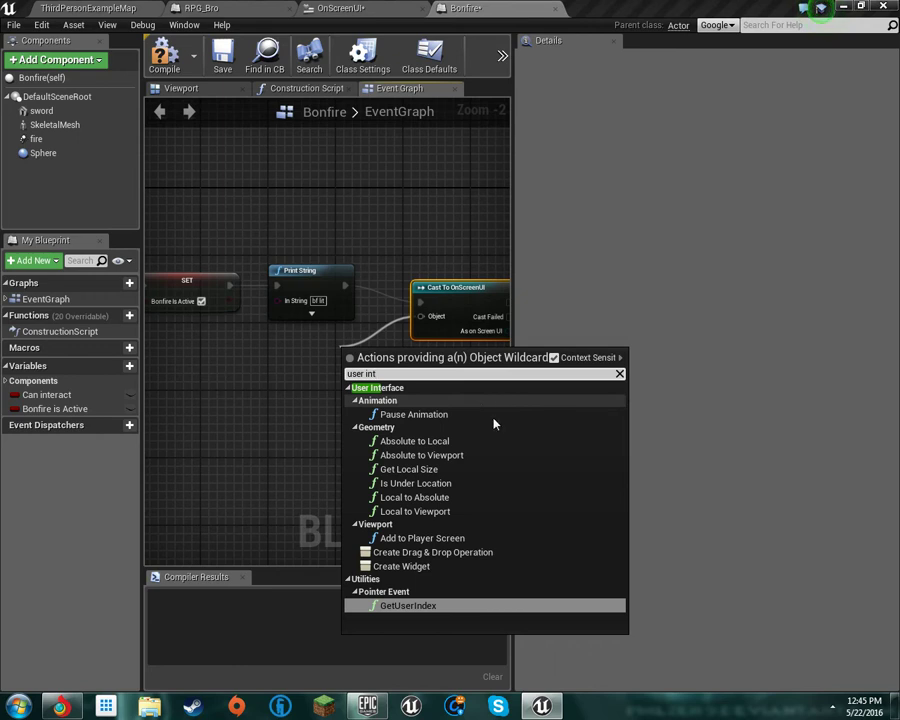
left_click_drag(405, 234, 467, 345)
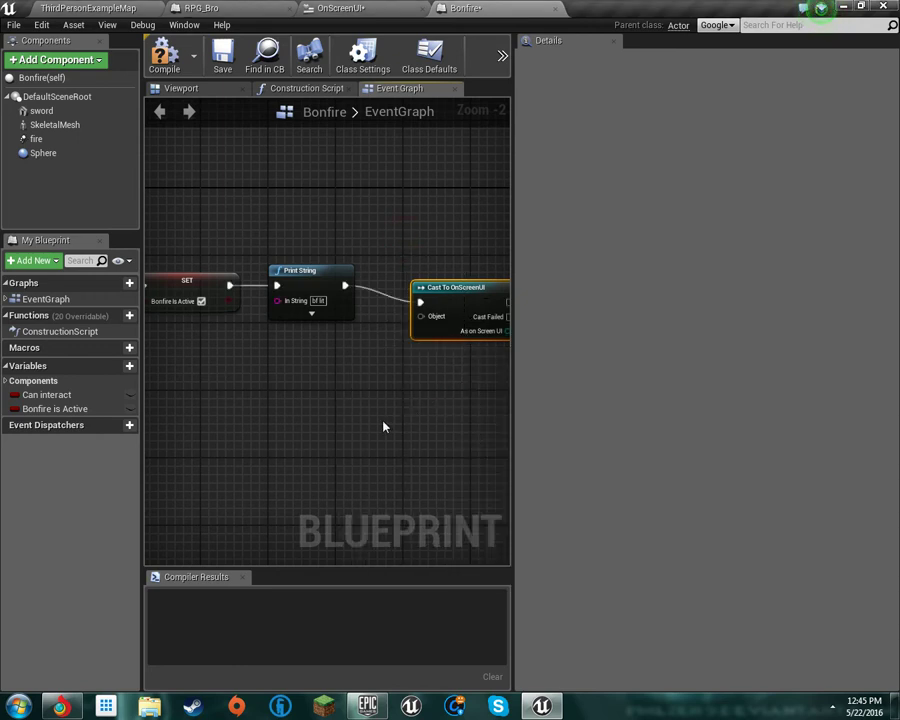
right_click_drag(453, 369, 370, 384)
key("Delete")
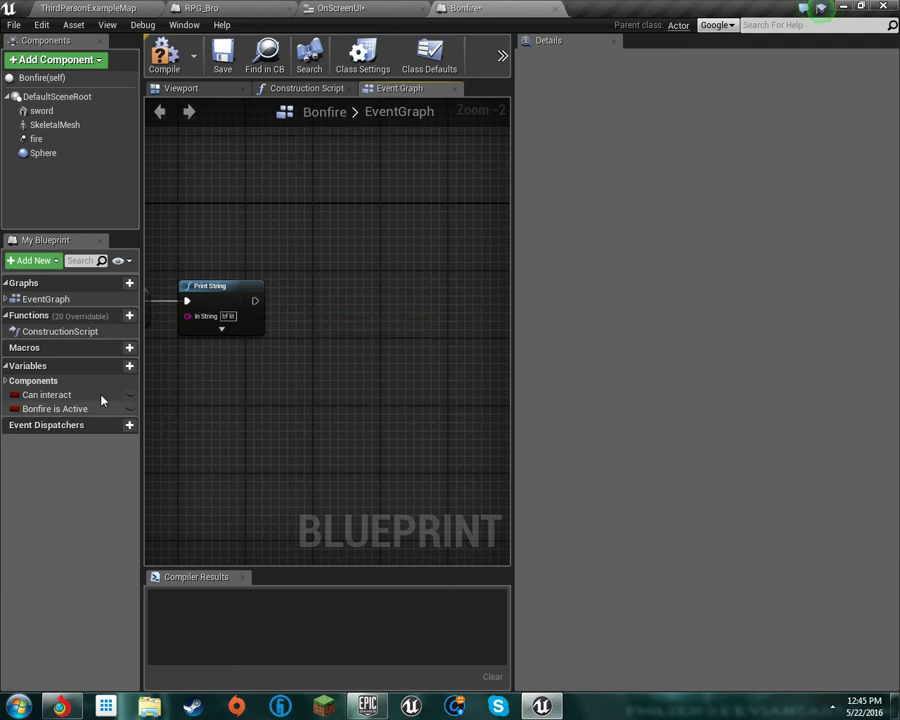
Create a variable named UI in the Bonfire blueprint and set its type to On Screen UI Reference.
left_click(116, 367)
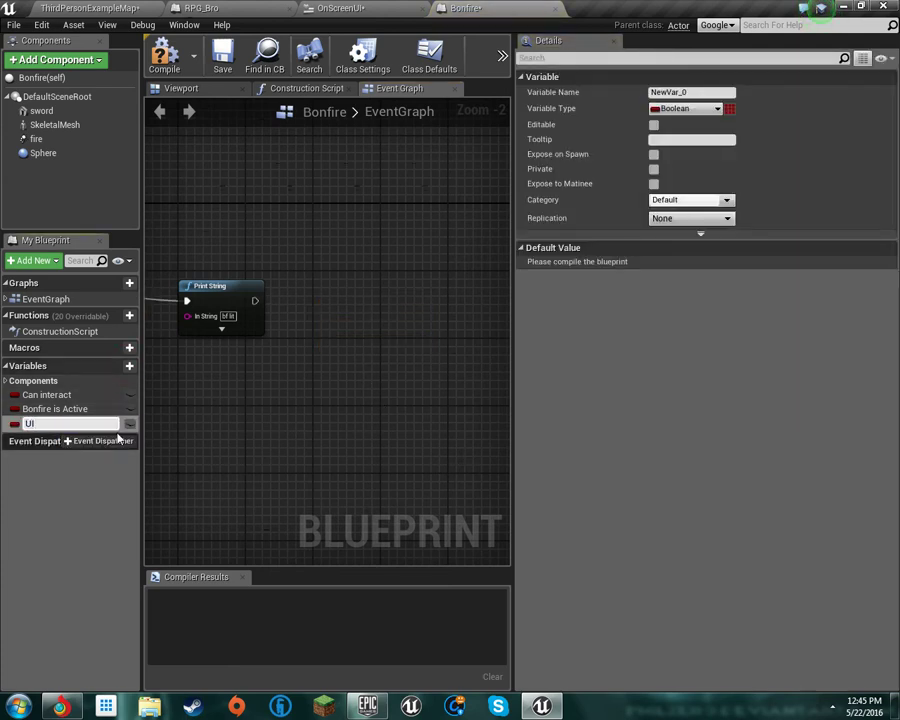
type("UI")
key("Return")
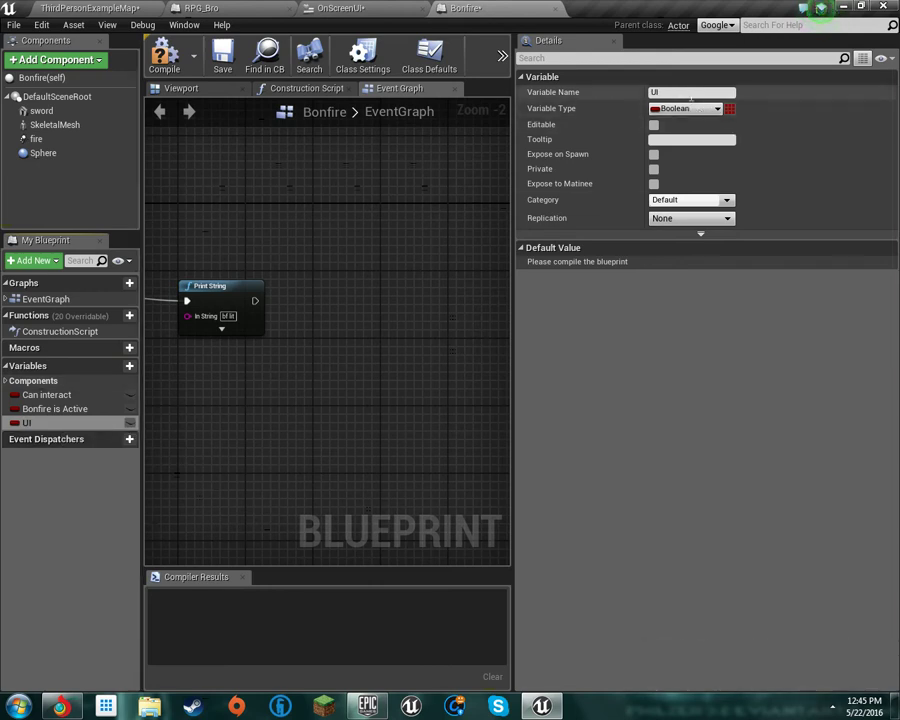
left_click(700, 110)
type("onse")
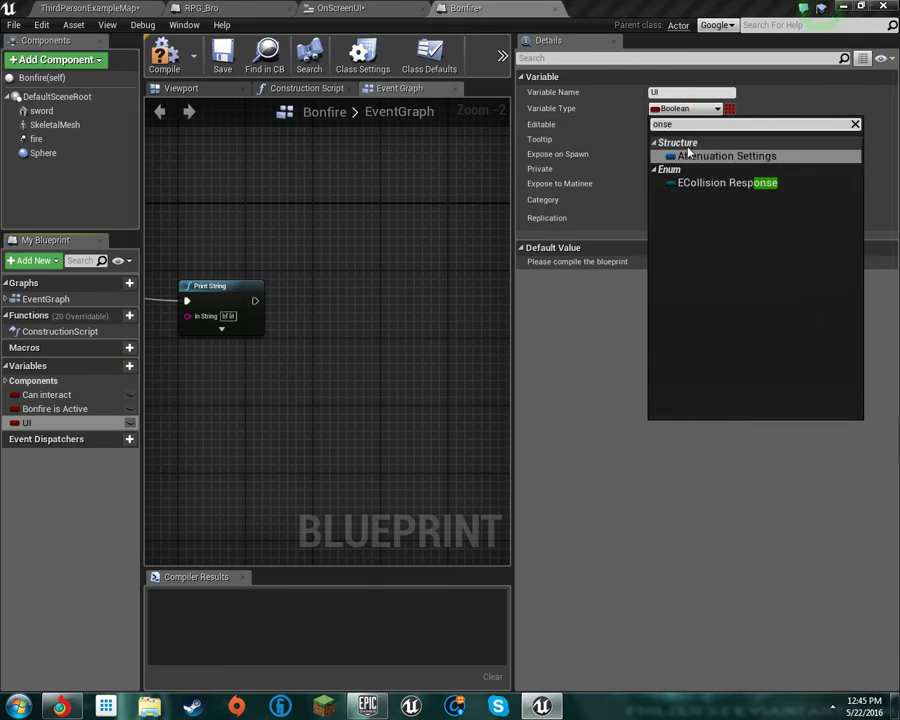
key("BackSpace")
type("c")
mouse_move(787, 170)
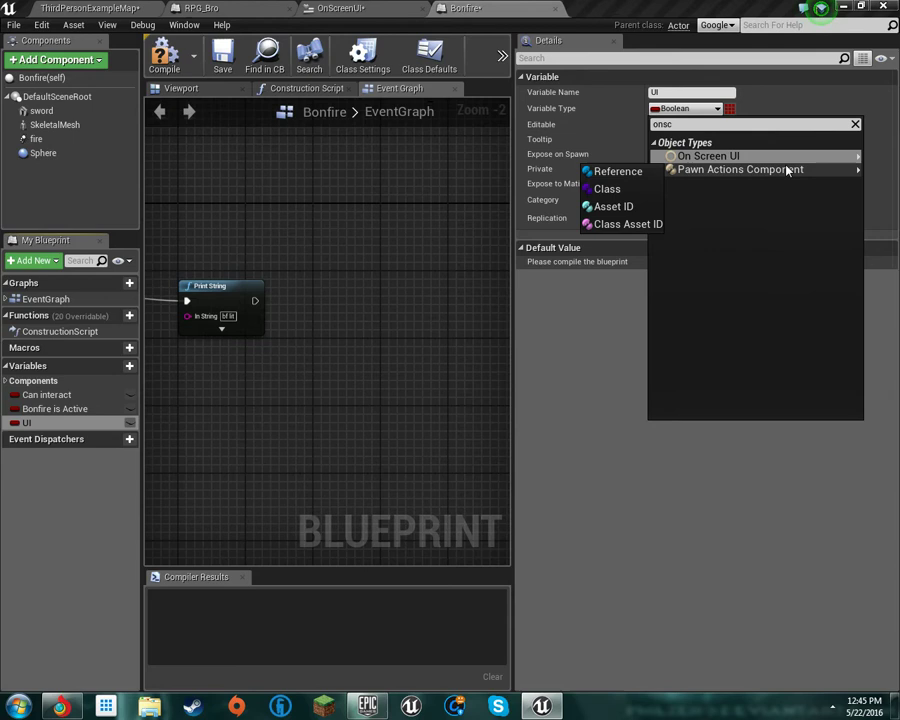
mouse_move(720, 157)
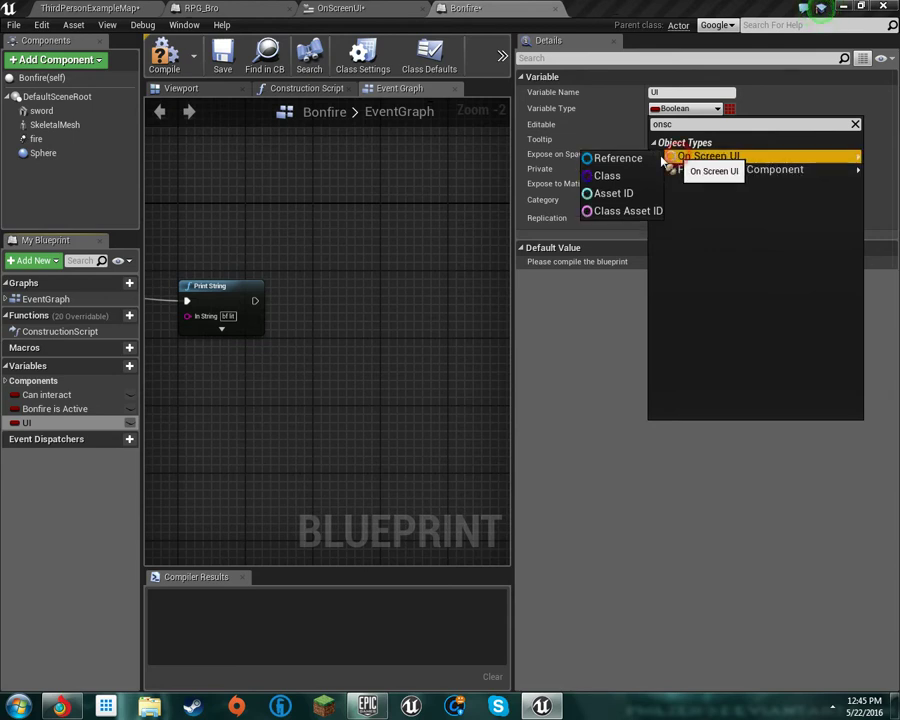
left_click(646, 159)
Place a getter for the UI variable in the event graph and add a Set Xp node targeting it.
left_click_drag(30, 420, 350, 340)
left_click(258, 422)
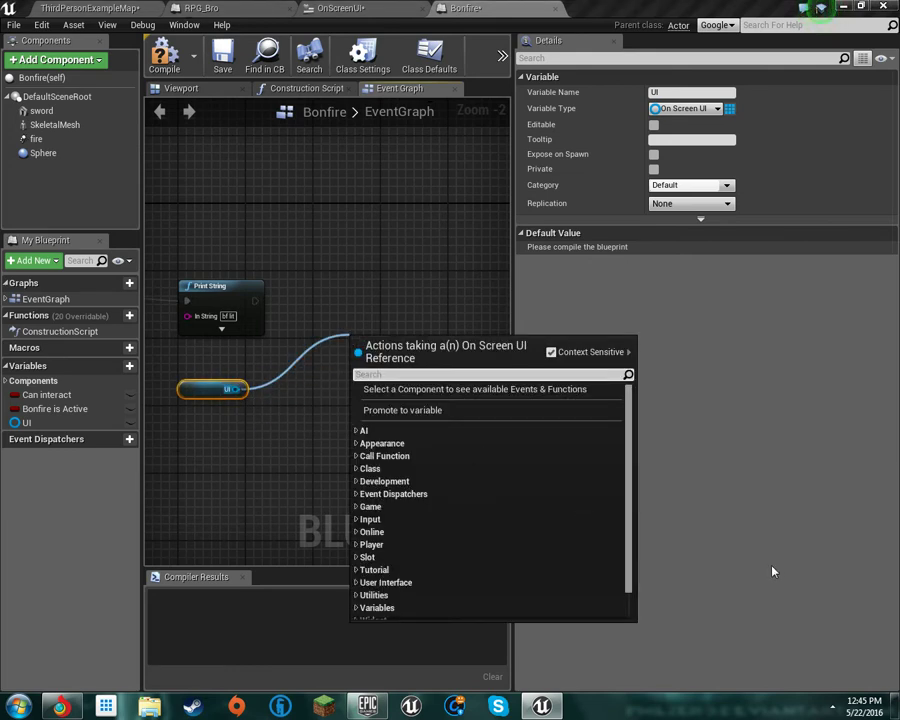
type("set")
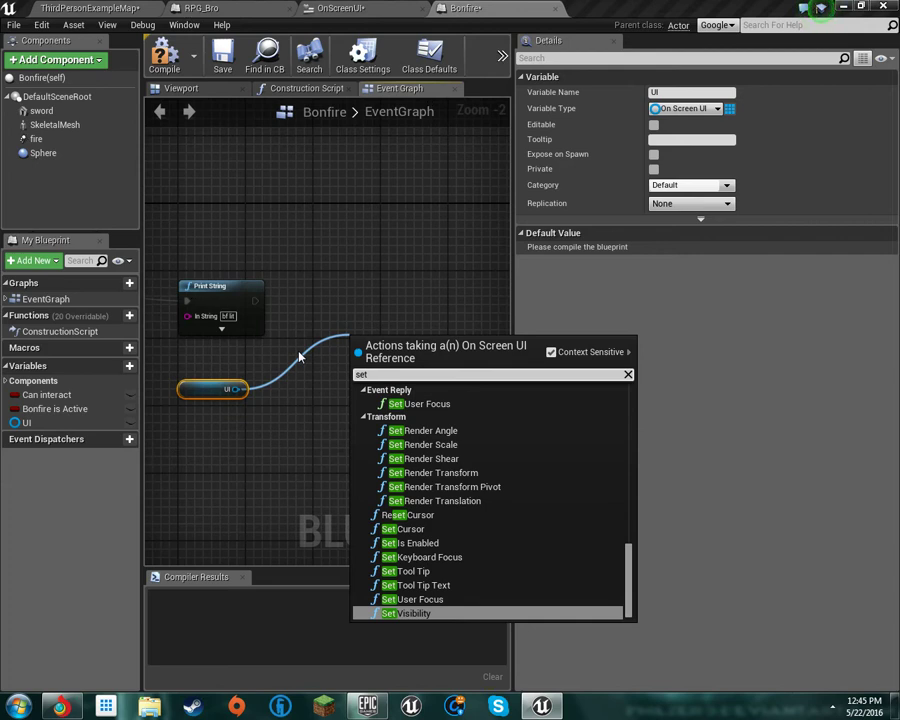
type(" x")
key("Return")
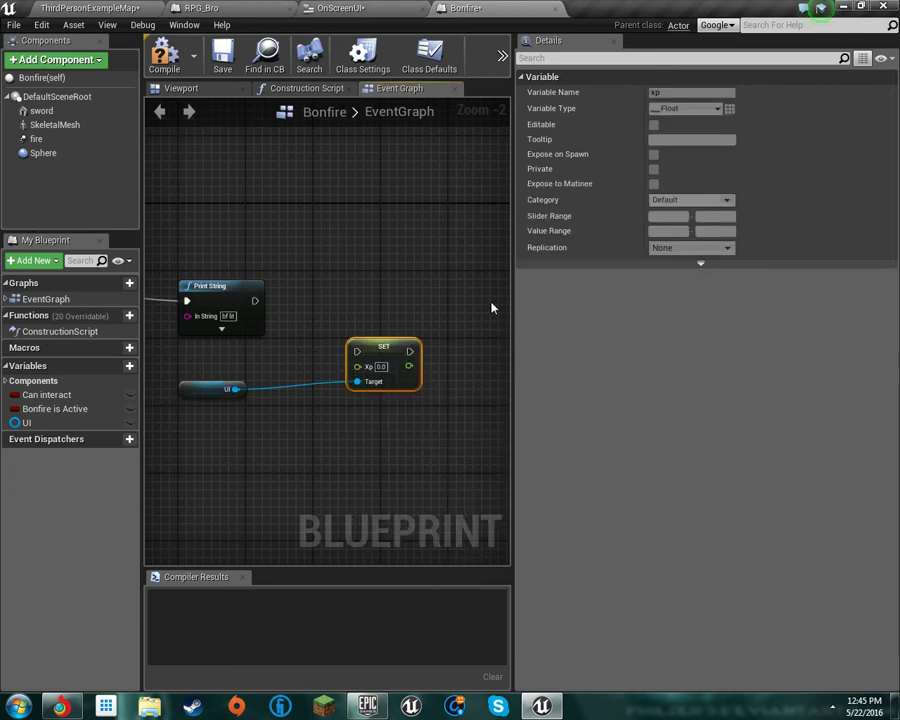
Connect Print String's execution to the Set Xp node and feed its Xp input from a float + float node.
left_click_drag(381, 353, 365, 294)
left_click_drag(256, 299, 325, 389)
type("+")
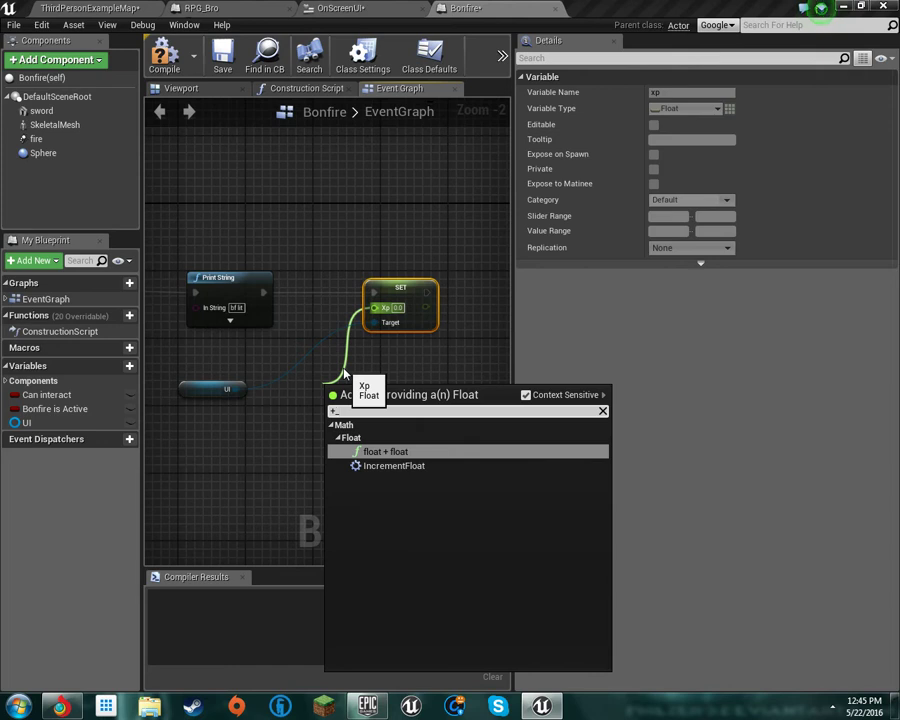
key("Return")
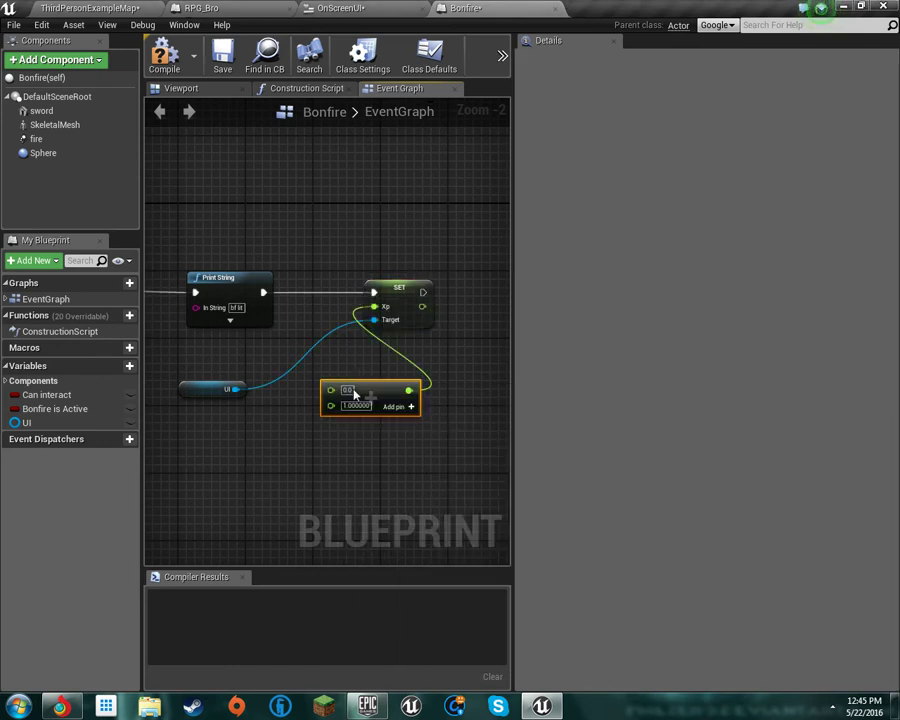
Connect the Set node's Xp output to the addition's first input and set the second input to 50.
left_click_drag(325, 391, 422, 308)
left_click(380, 398)
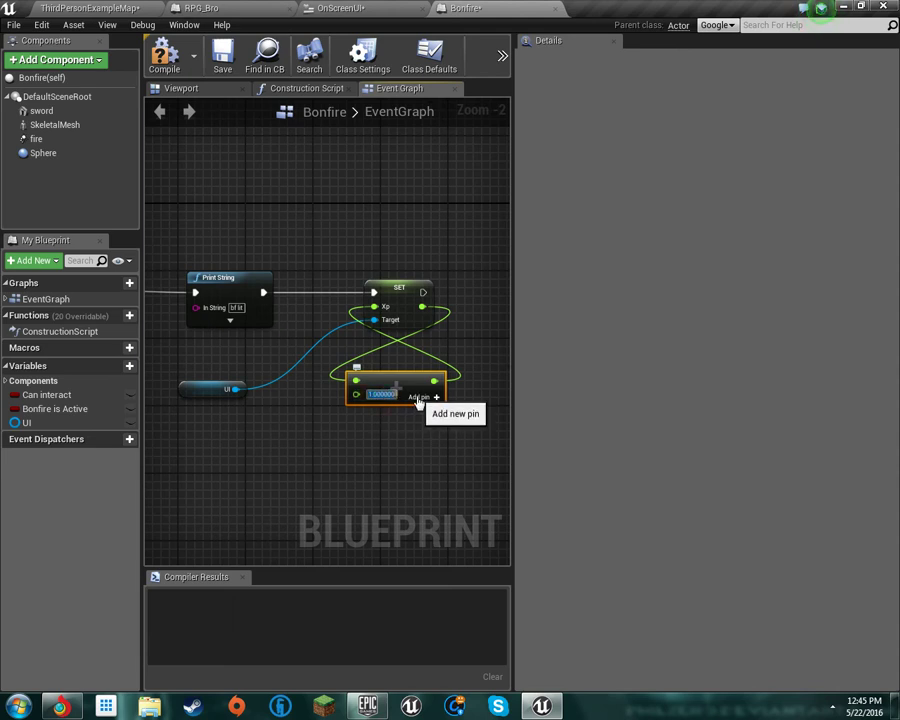
type("50")
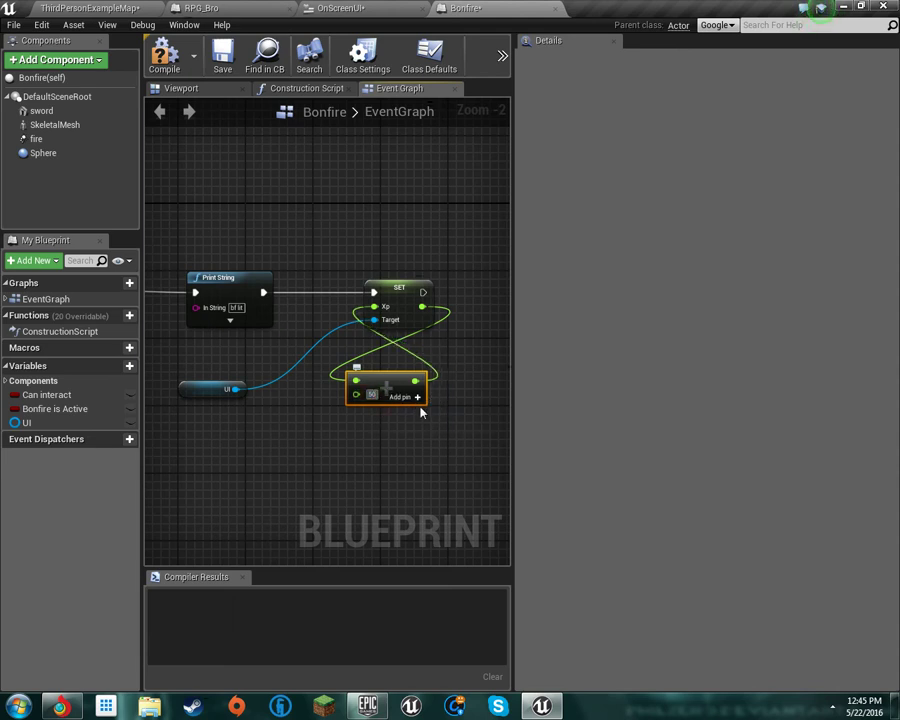
Add a Print String node from the Set node's Xp output, align it with the chain and expand its advanced inputs.
right_click_drag(420, 404, 344, 433)
left_click_drag(345, 336, 428, 345)
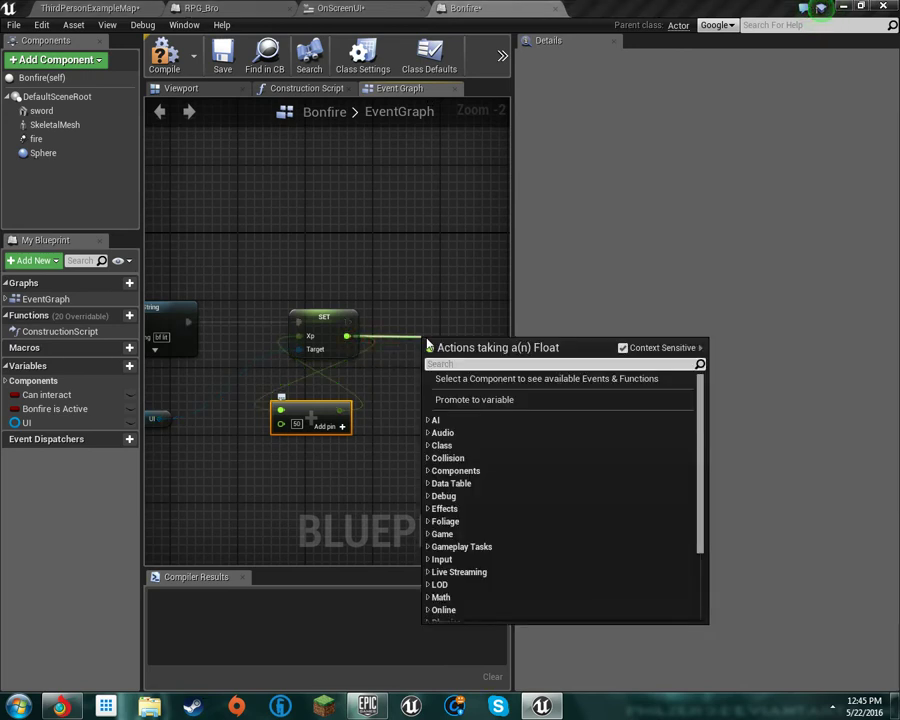
type("print")
key("Return")
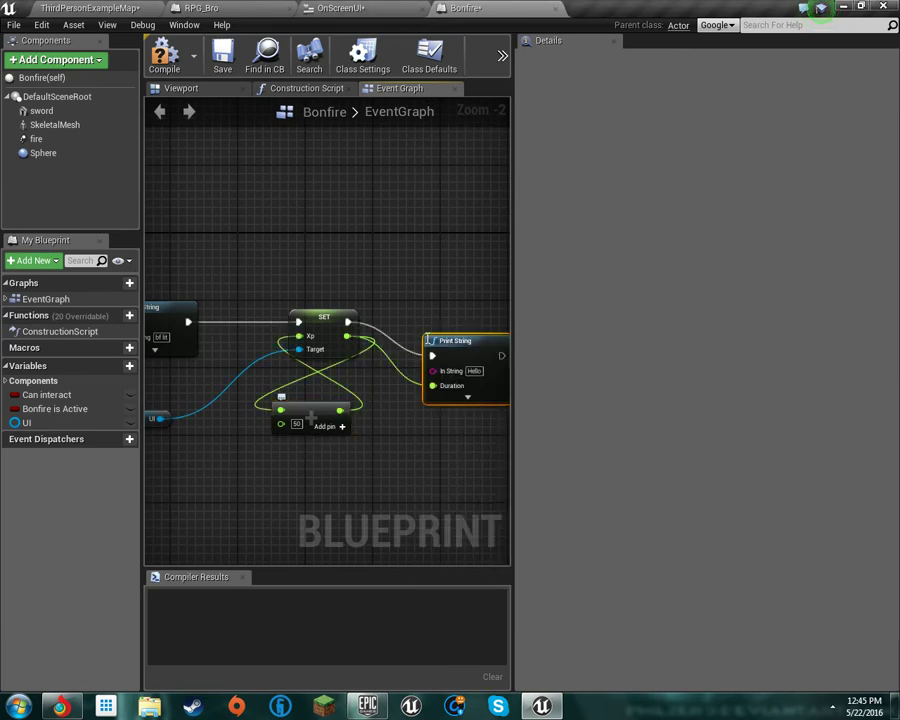
left_click_drag(457, 333, 452, 305)
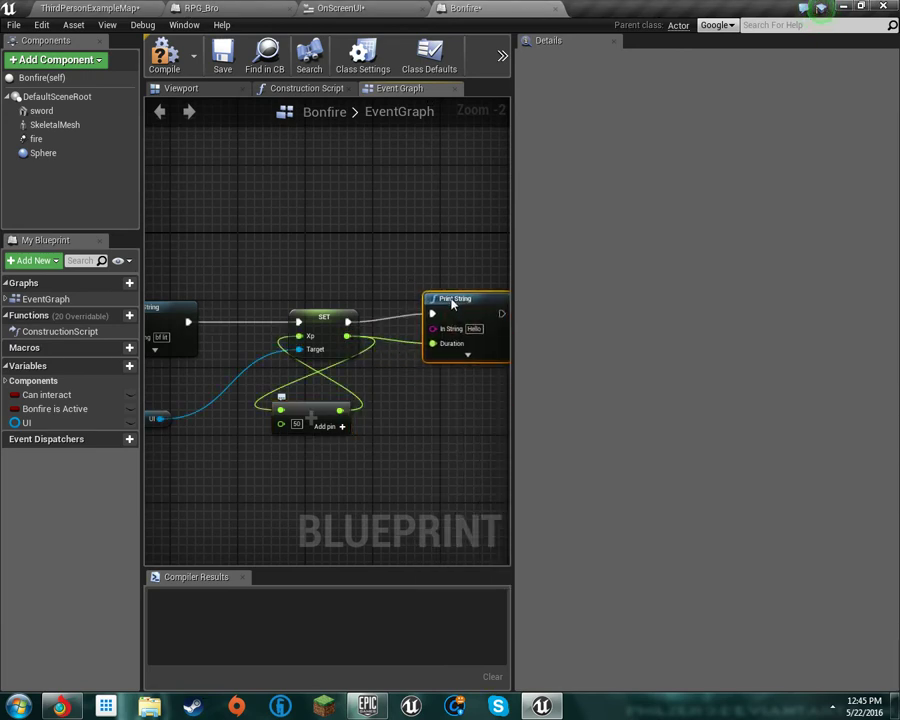
left_click(469, 358)
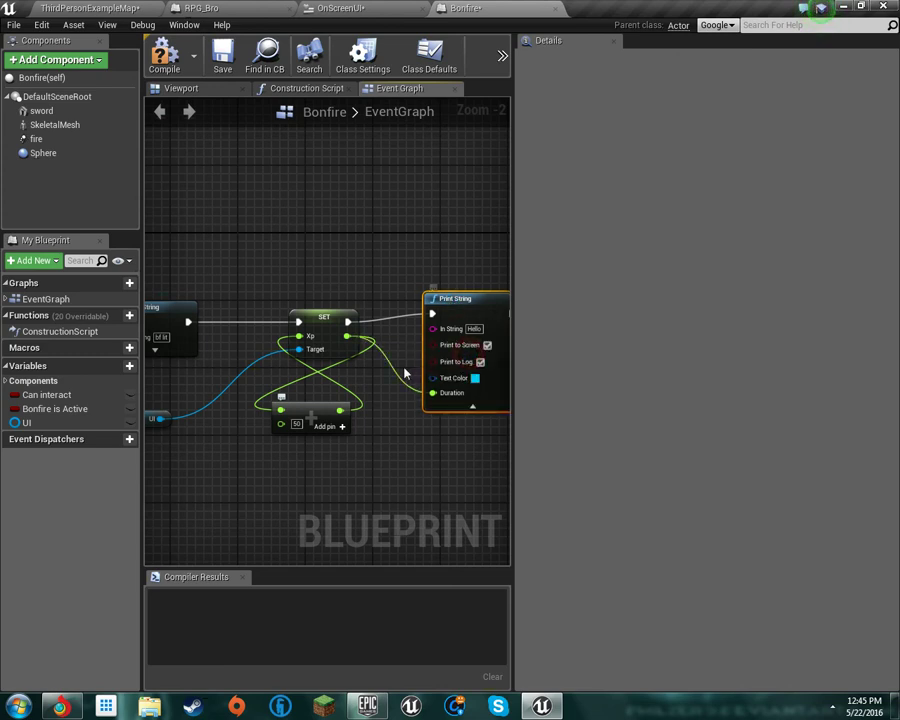
Feed the Xp output into the new Print String's In String through a conversion node and break its Duration link.
right_click_drag(402, 370, 335, 368)
left_click_drag(283, 333, 365, 325)
right_click(378, 392)
left_click(418, 402)
left_click_drag(312, 313, 321, 364)
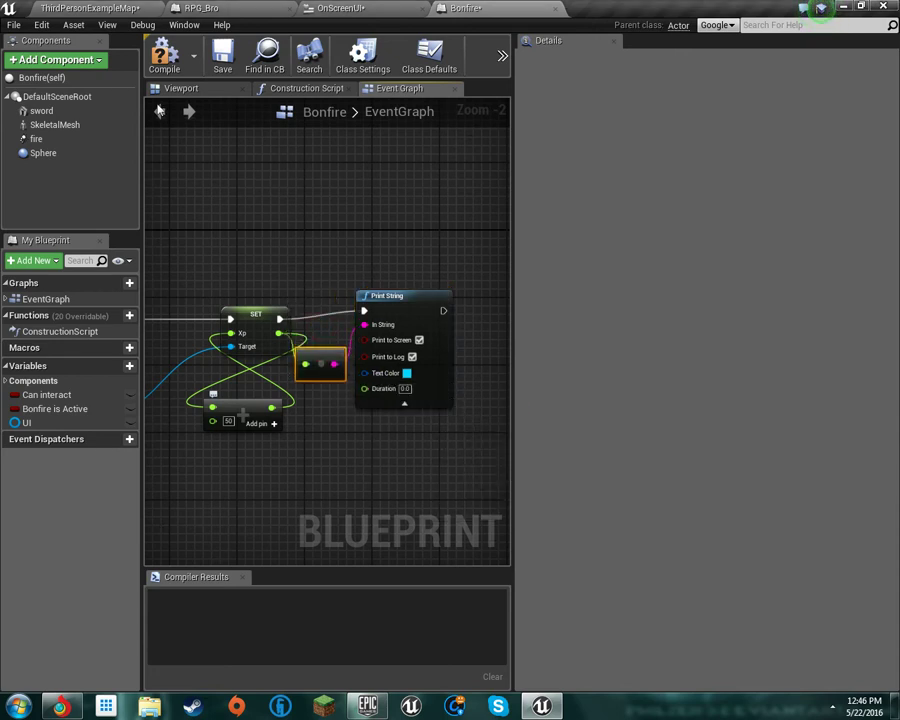
Compile the Bonfire blueprint and play-test the level by running the character to the bonfire.
left_click(167, 57)
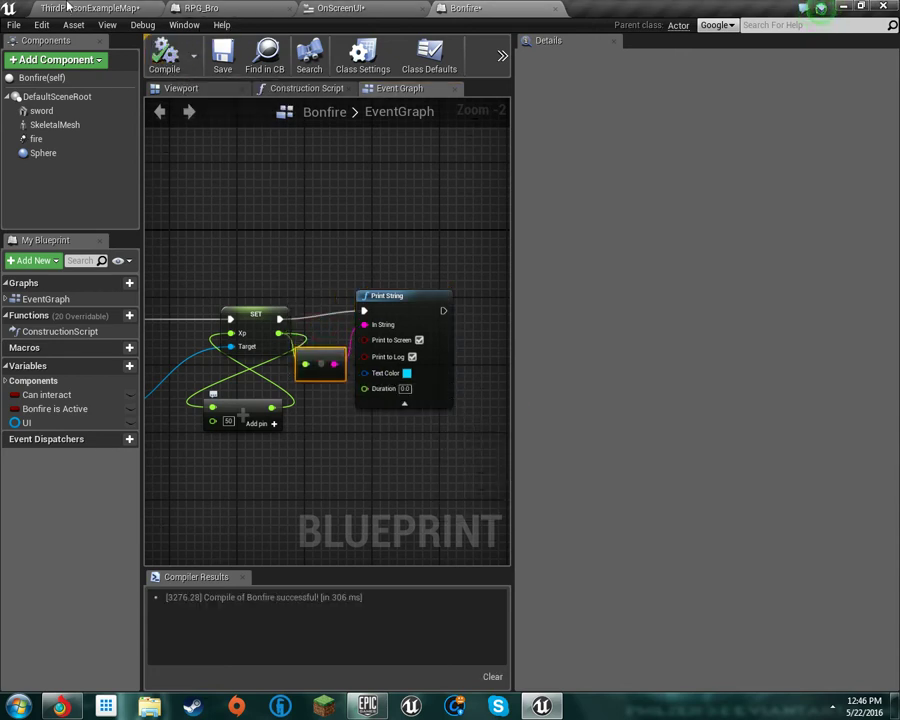
left_click(100, 8)
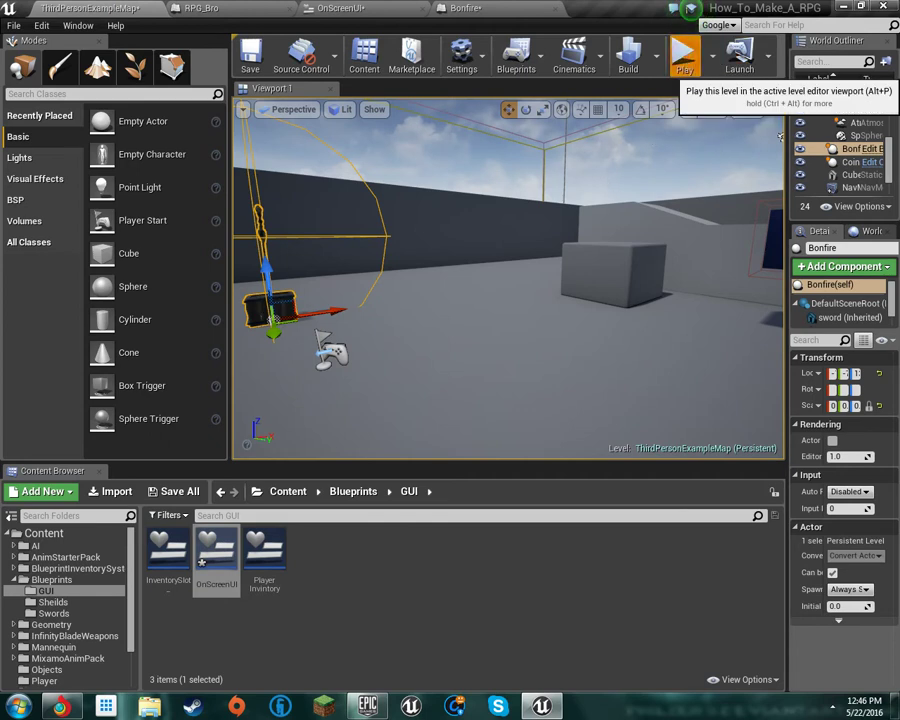
left_click(681, 52)
key("w")
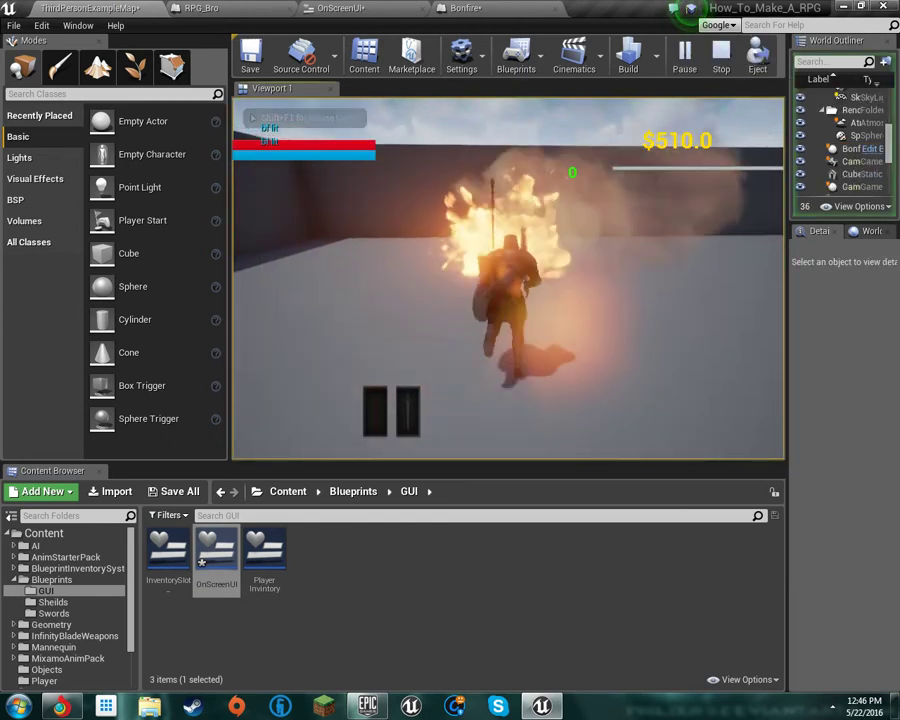
key("w")
key("w")
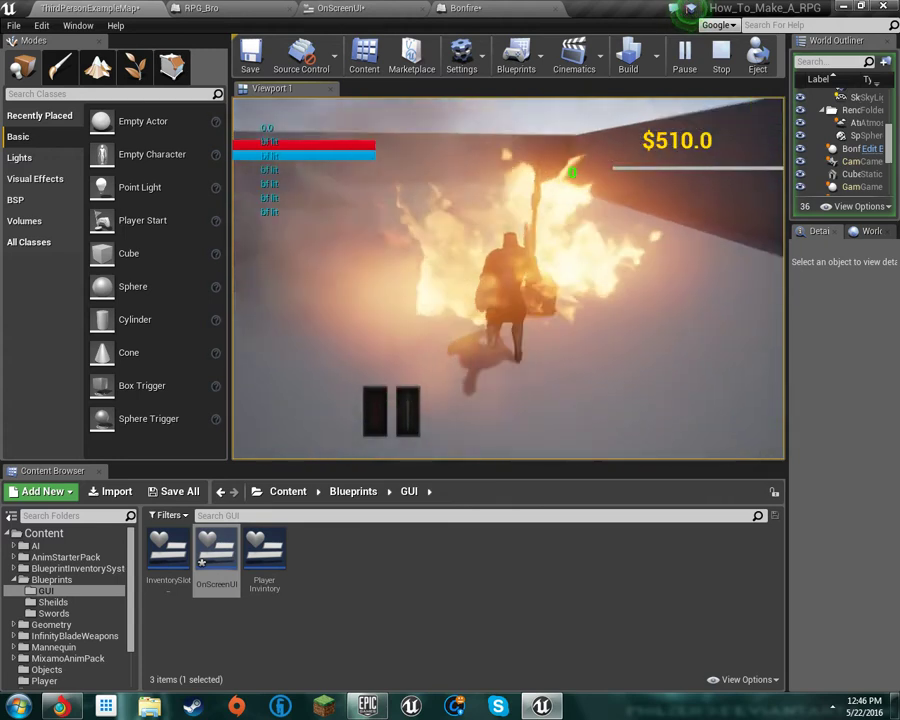
key("w")
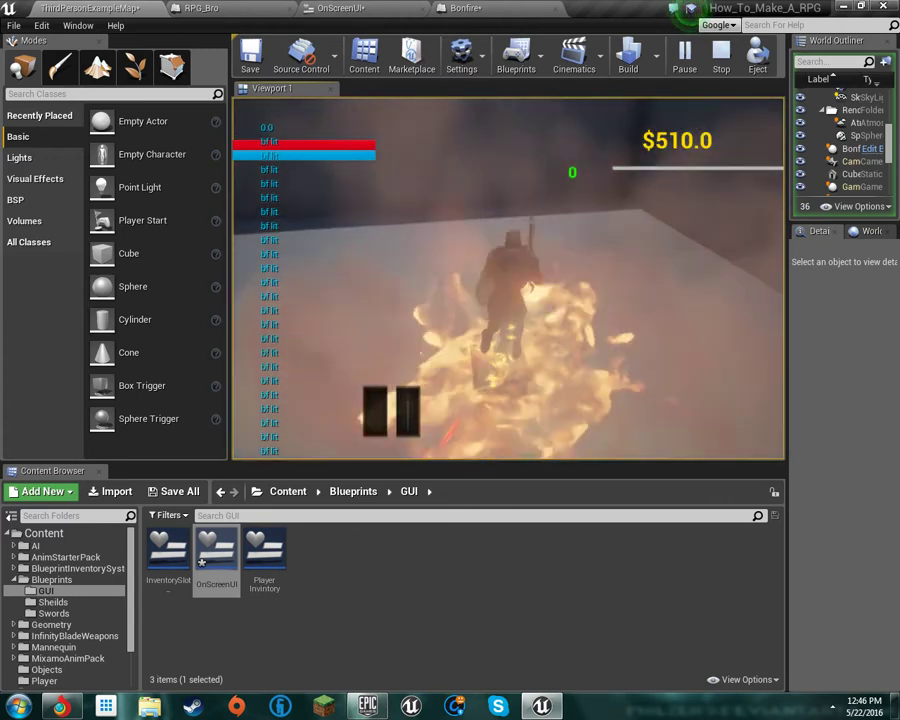
Run and jump the character around the lit bonfire to check the XP output, and end the play session.
key("w")
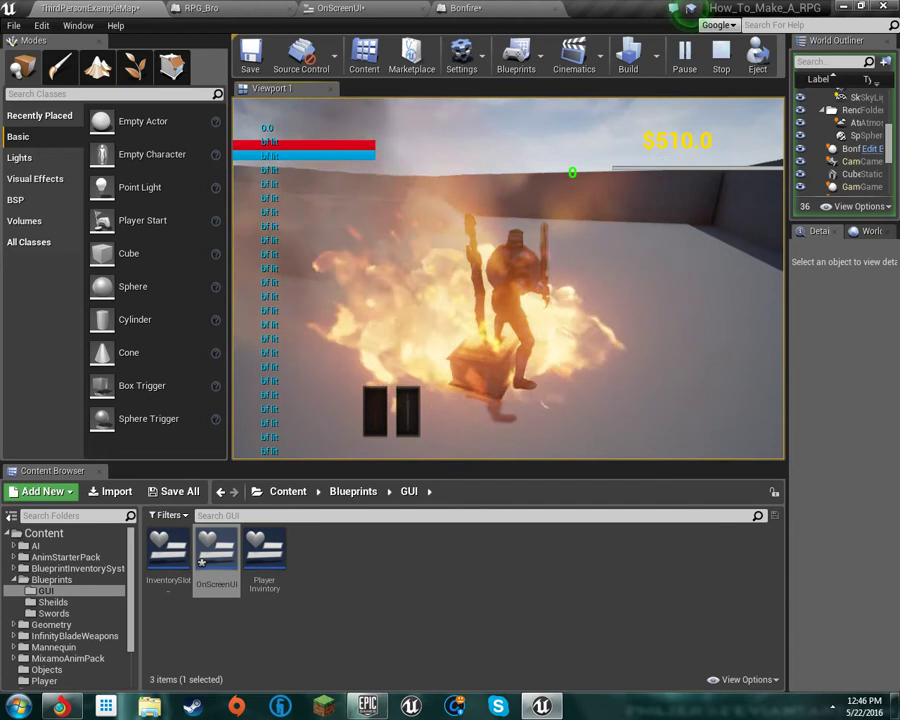
key("w")
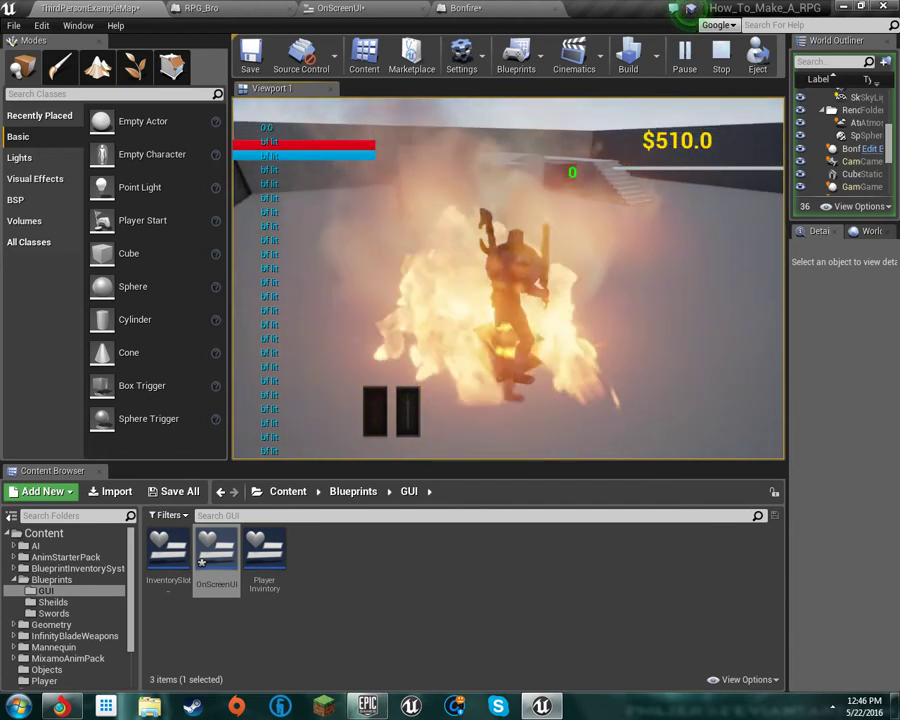
key("w")
key("space")
key("w")
key("space")
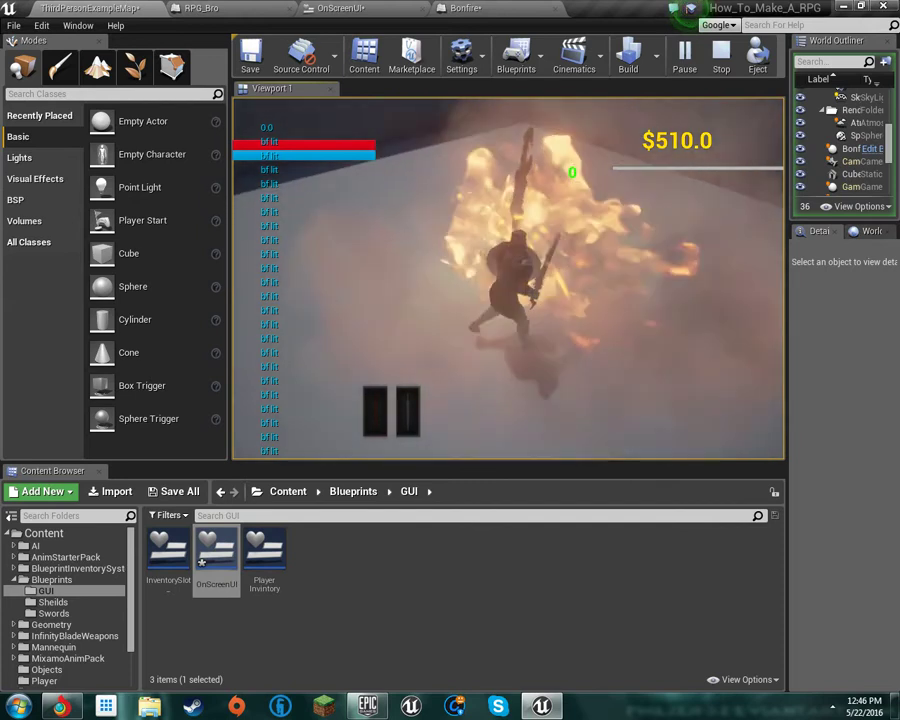
key("w")
key("space")
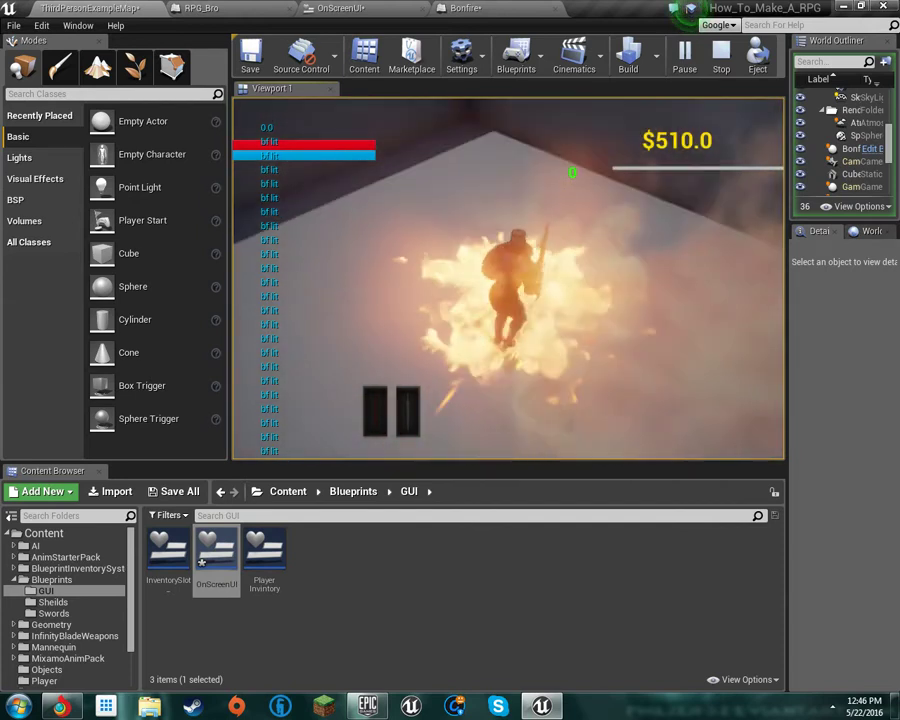
key("w")
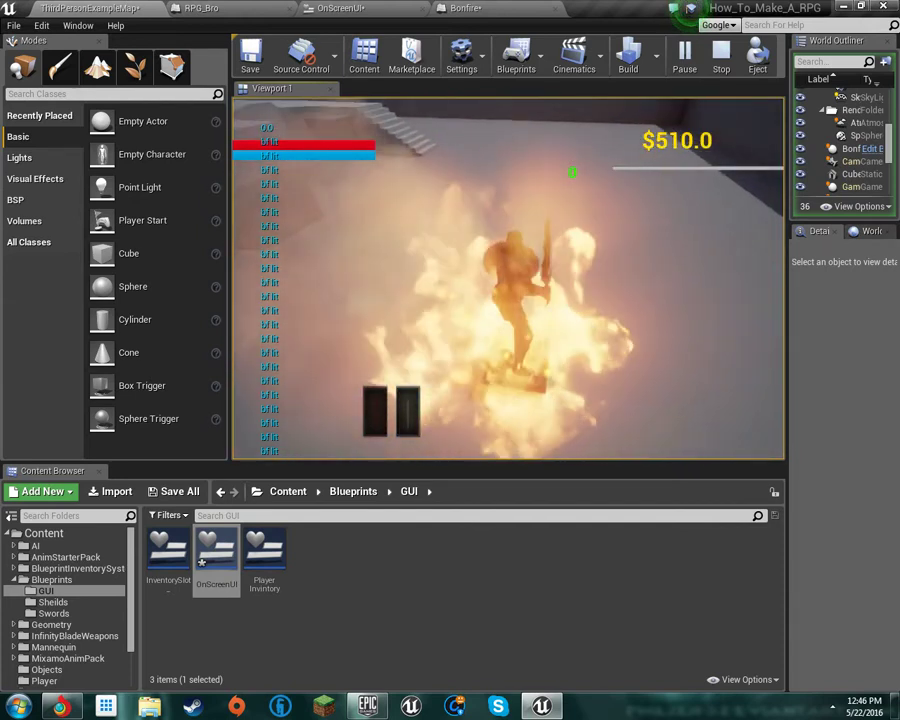
key("w")
key("space")
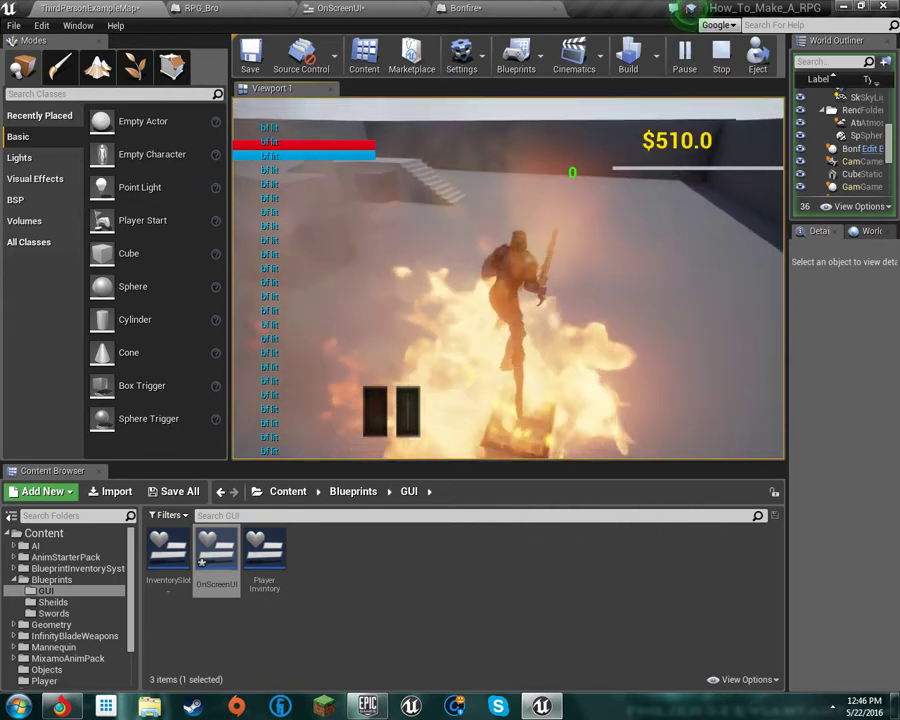
key("w")
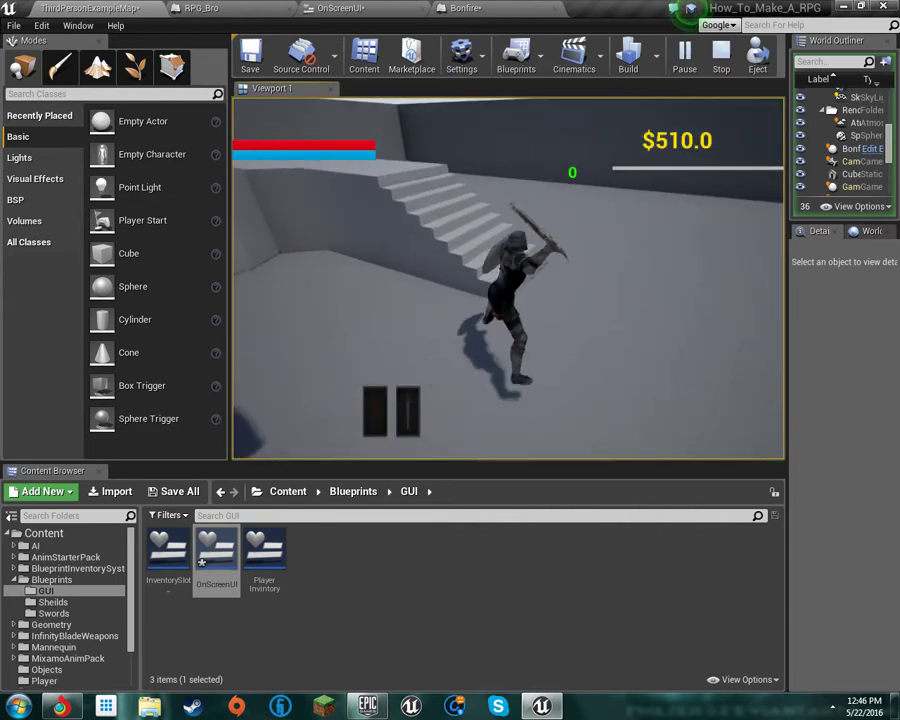
key("Escape")
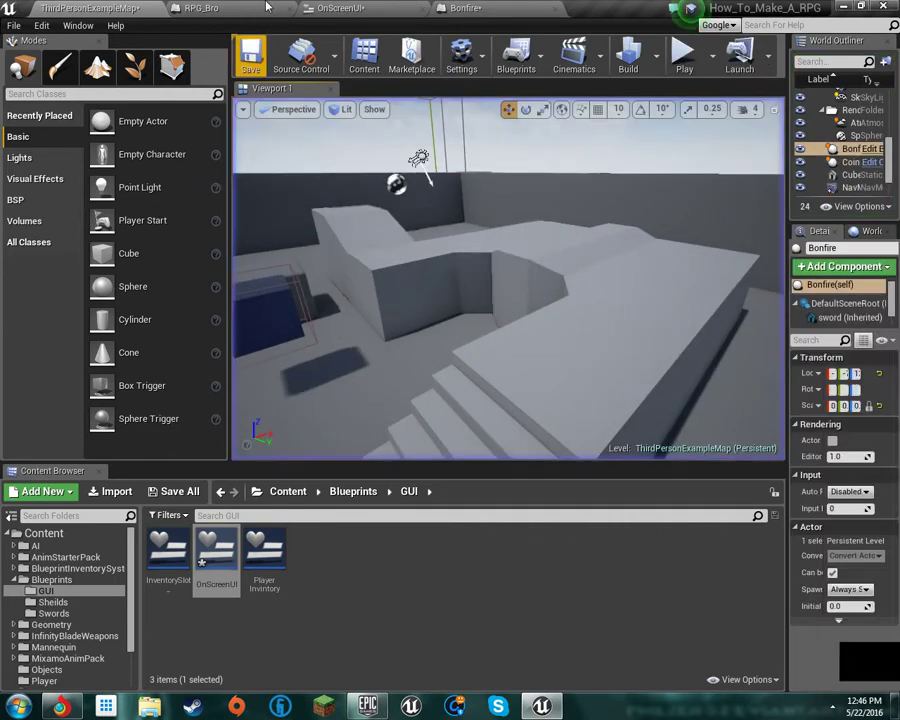
Return to the Bonfire event graph and set the addition node's second input to .50.
left_click(510, 7)
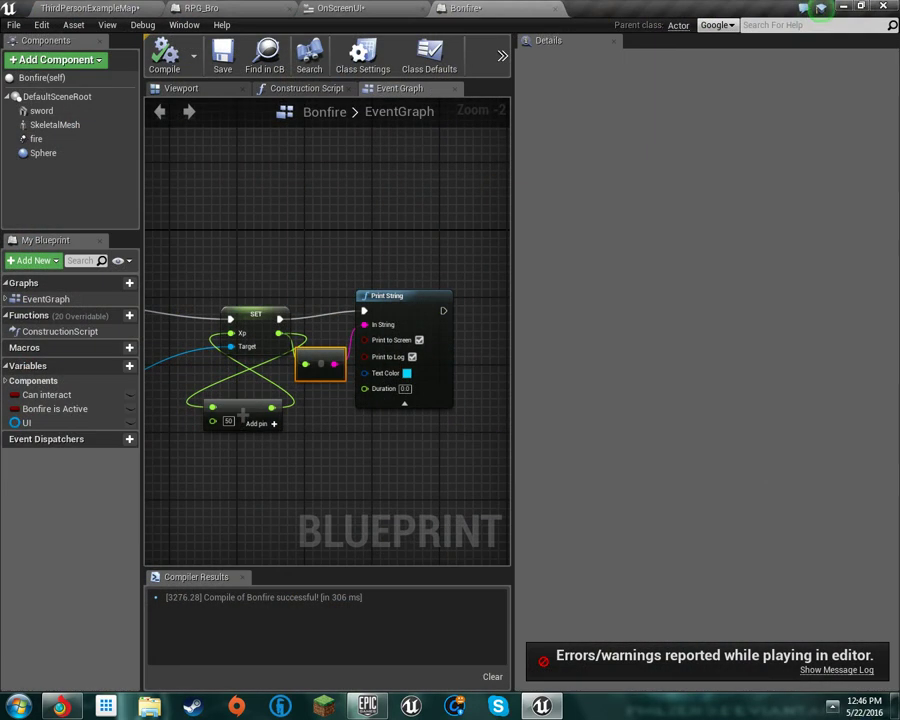
left_click(865, 706)
left_click(832, 706)
left_click(338, 310)
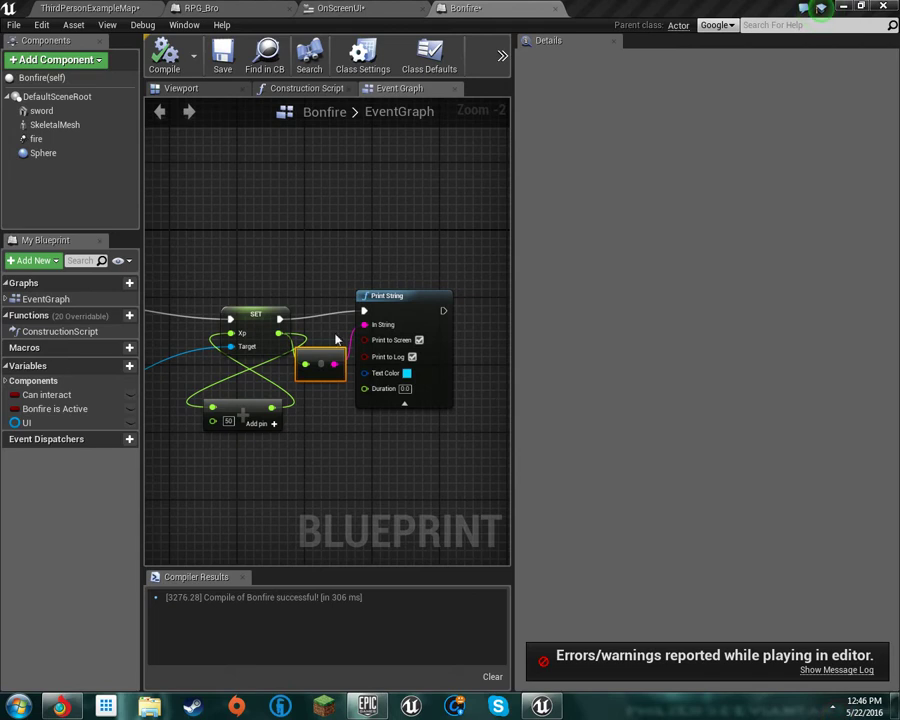
right_click_drag(335, 476, 404, 464)
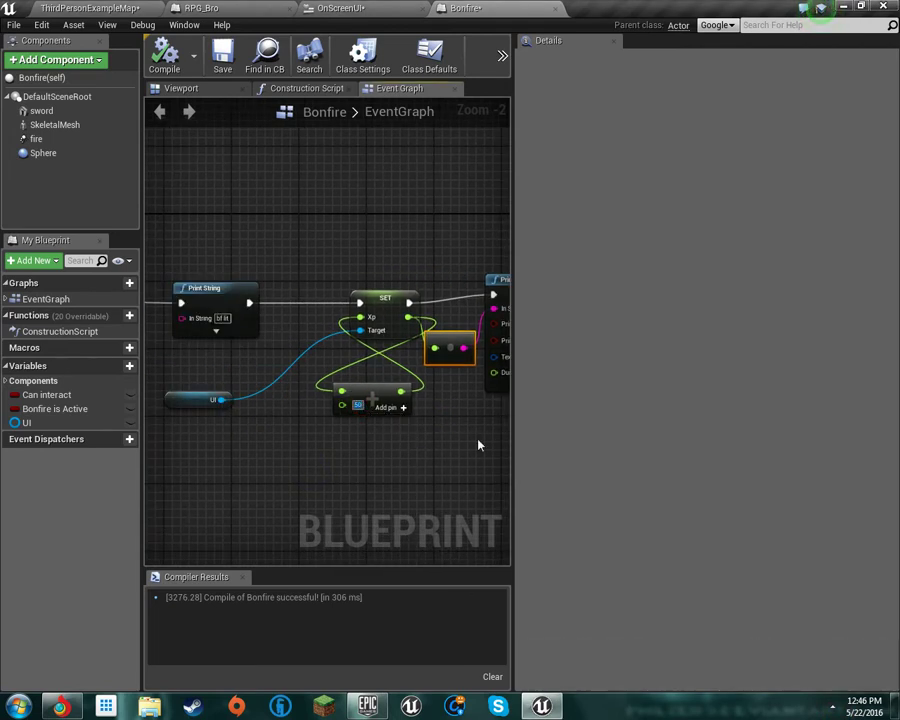
scroll(380, 445, "up", 2)
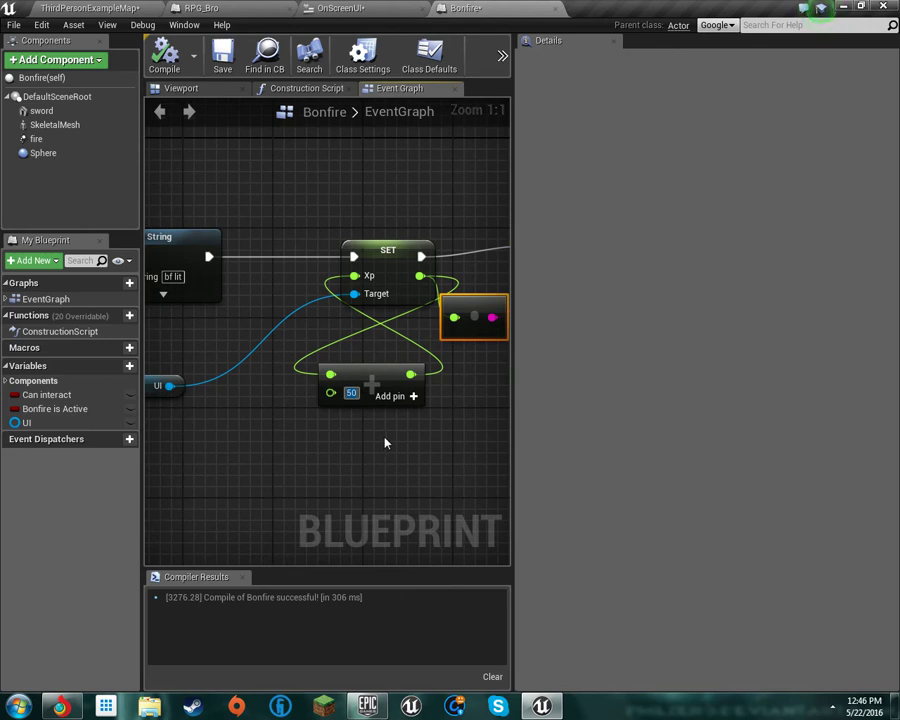
key("BackSpace")
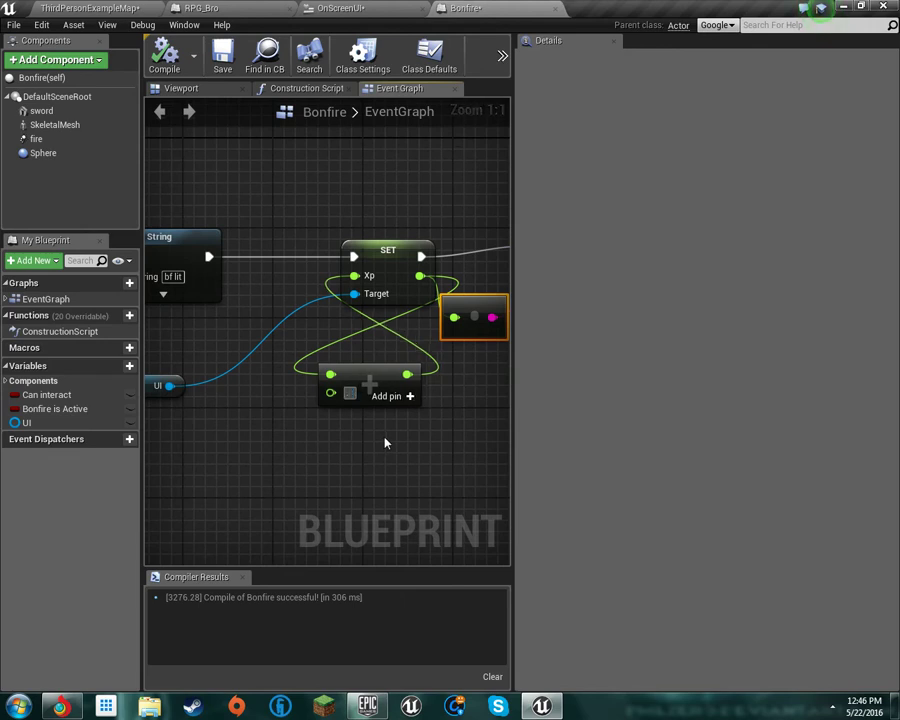
type("50")
right_click_drag(337, 424, 190, 503)
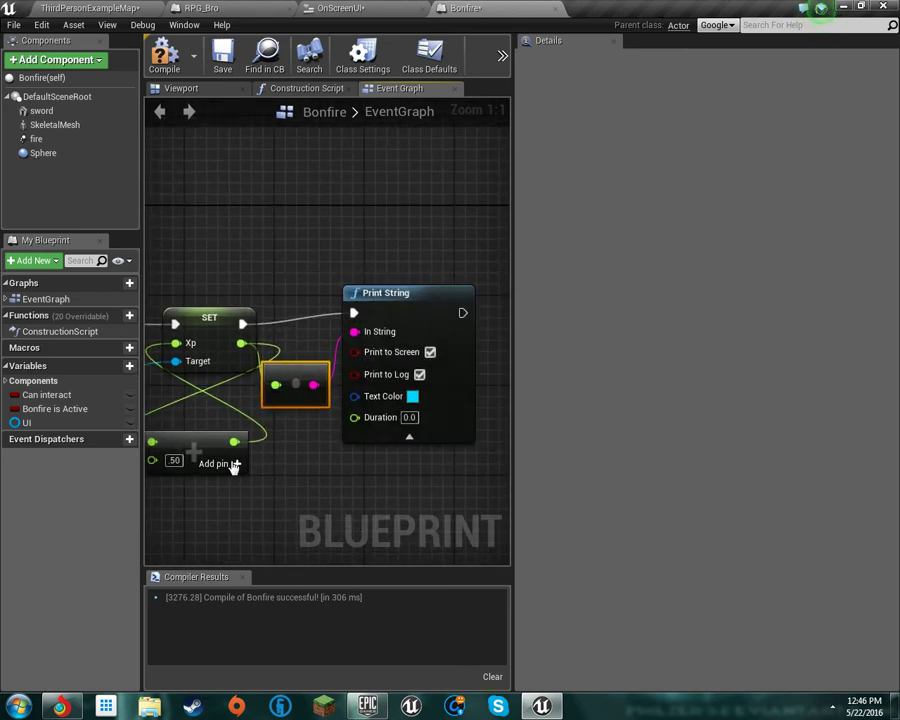
Move the last Print String node and its float-to-string conversion node farther from the Set node and closer in line with it.
scroll(234, 465, "down", 2)
right_click_drag(234, 465, 556, 353)
right_click_drag(295, 334, 596, 343)
right_click_drag(393, 354, 150, 346)
right_click_drag(480, 336, 163, 358)
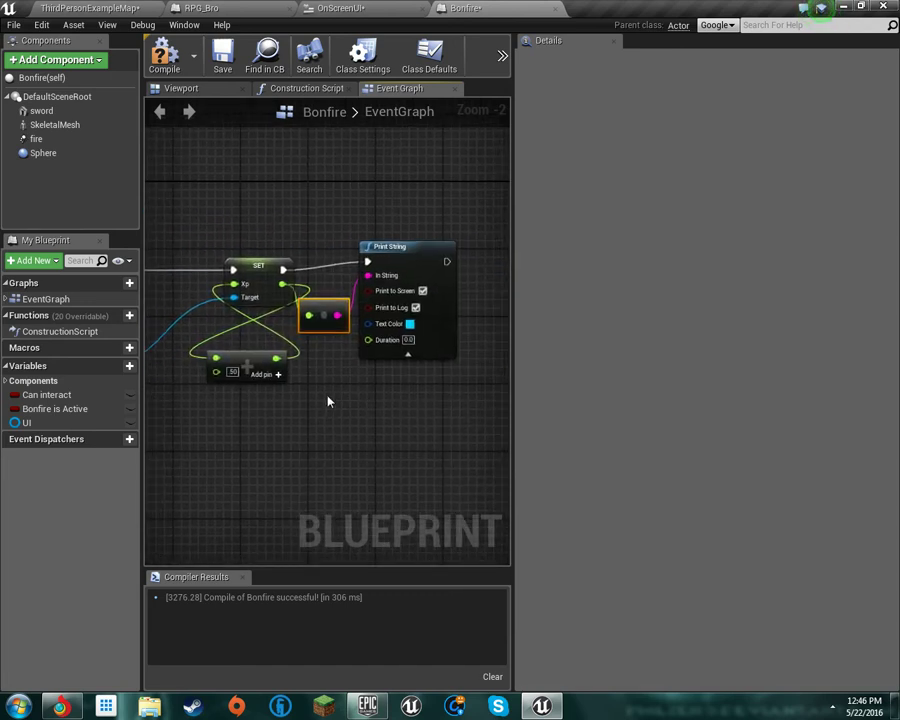
right_click_drag(329, 394, 467, 370)
right_click_drag(433, 405, 260, 448)
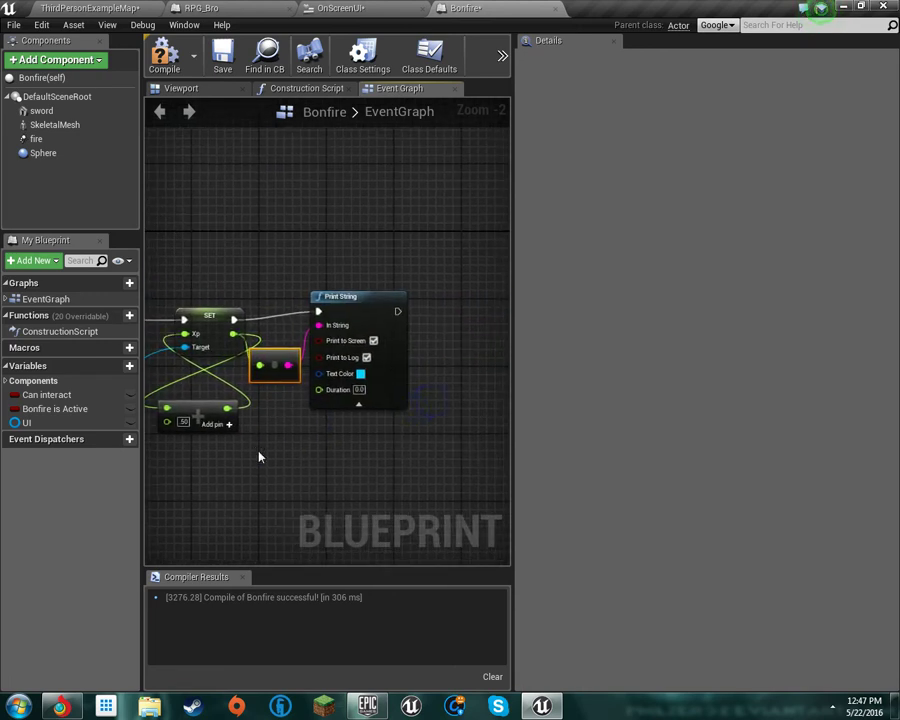
left_click_drag(381, 316, 423, 308)
left_click_drag(281, 359, 319, 328)
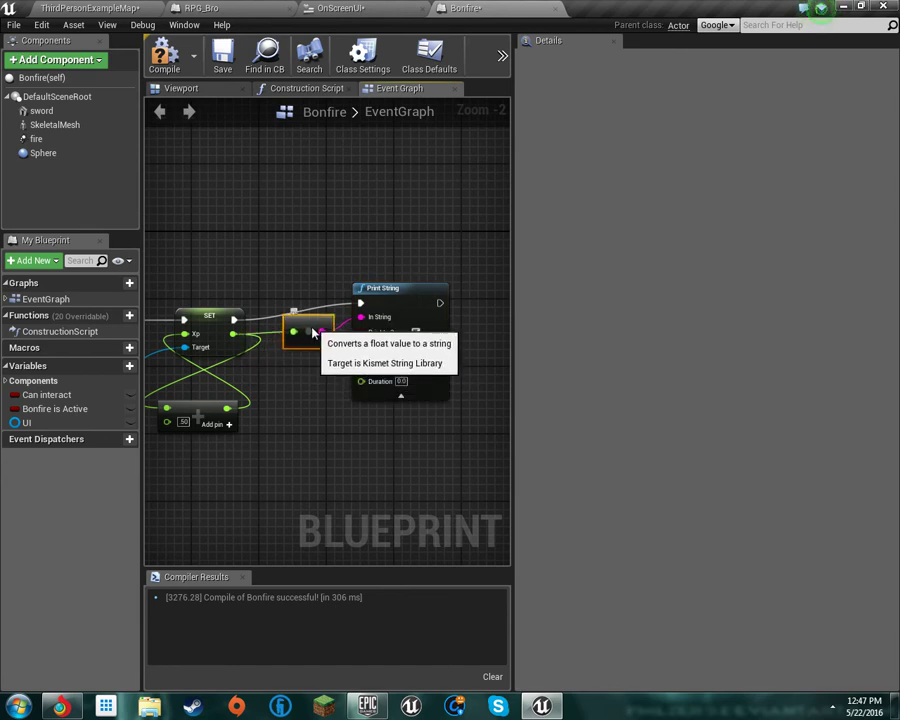
Reposition the UI variable node slightly and break the link into the addition node's first input.
right_click_drag(265, 366, 308, 345)
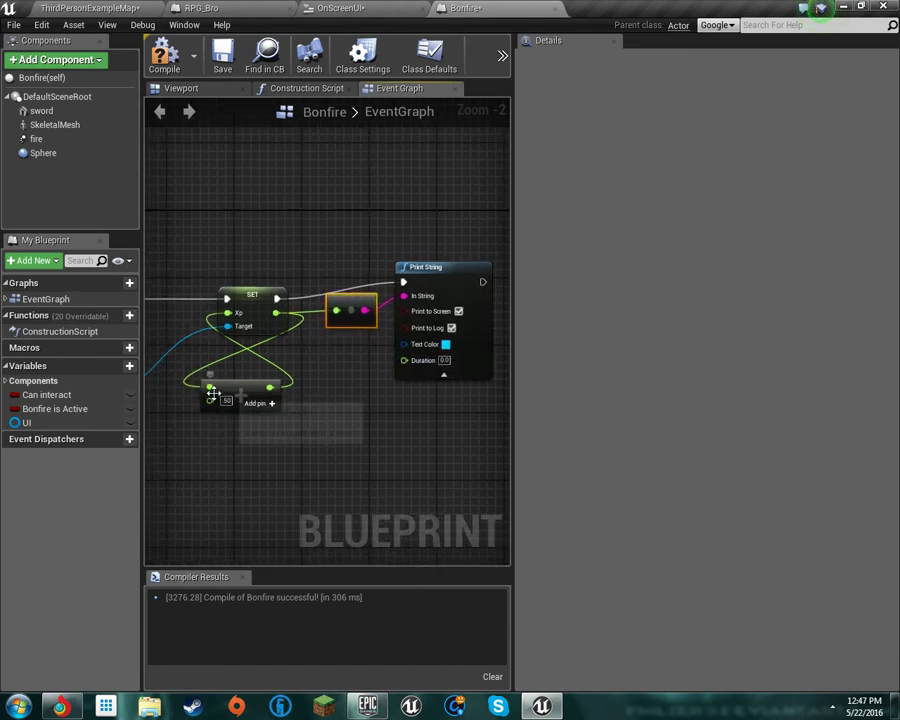
right_click_drag(280, 367, 398, 327)
right_click_drag(355, 354, 268, 376)
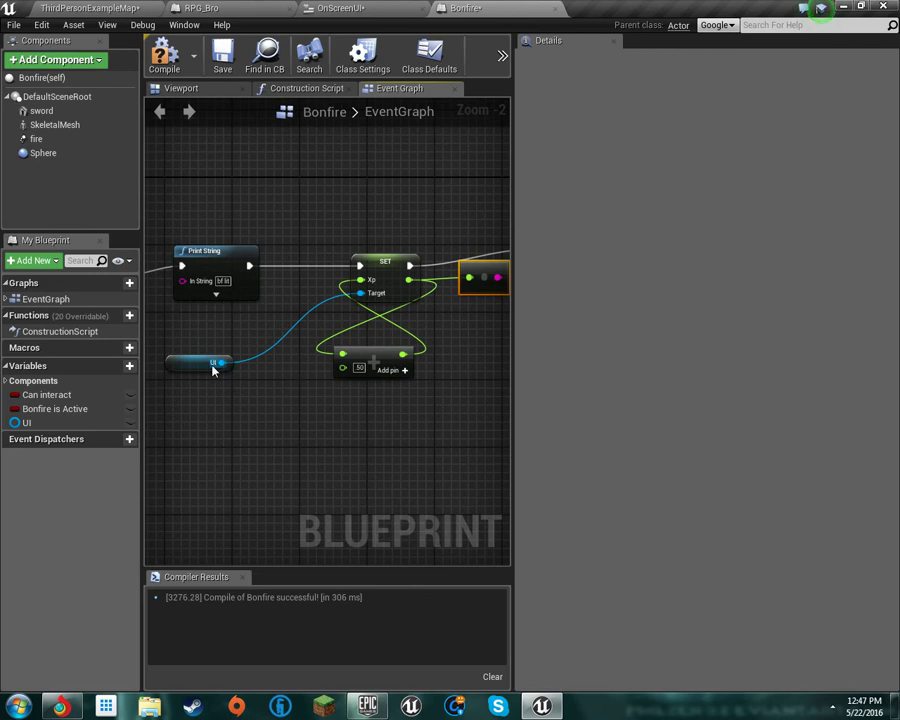
left_click_drag(211, 363, 193, 369)
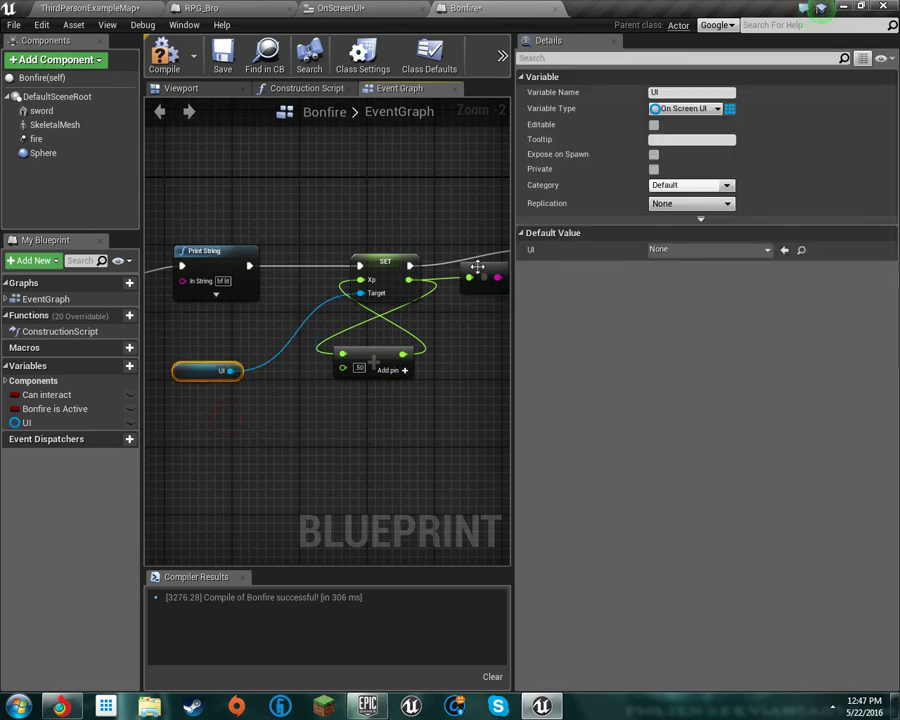
right_click(345, 358)
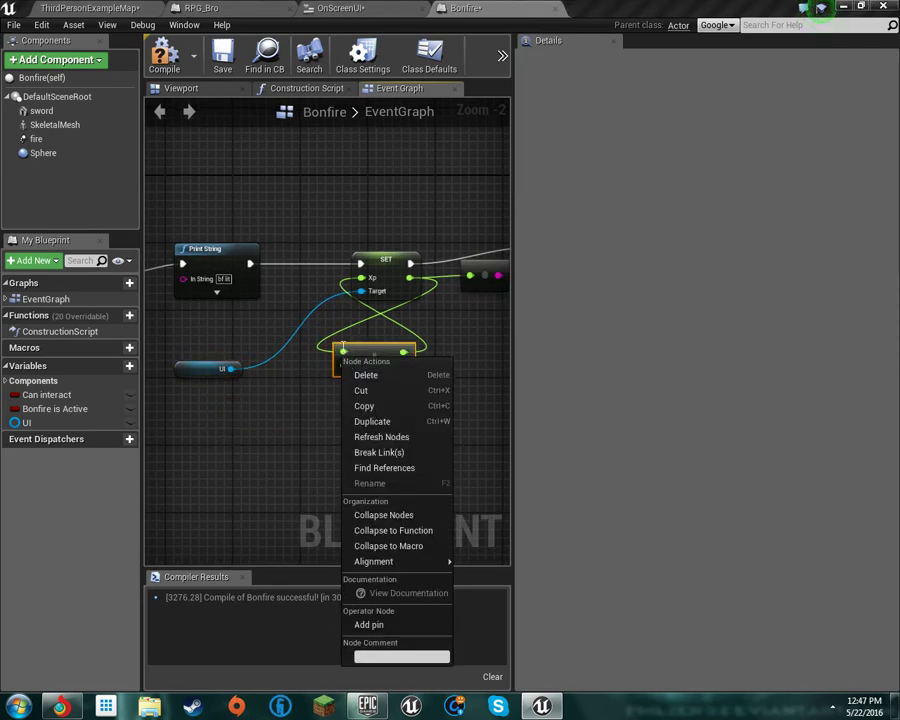
right_click(343, 346)
left_click(307, 346)
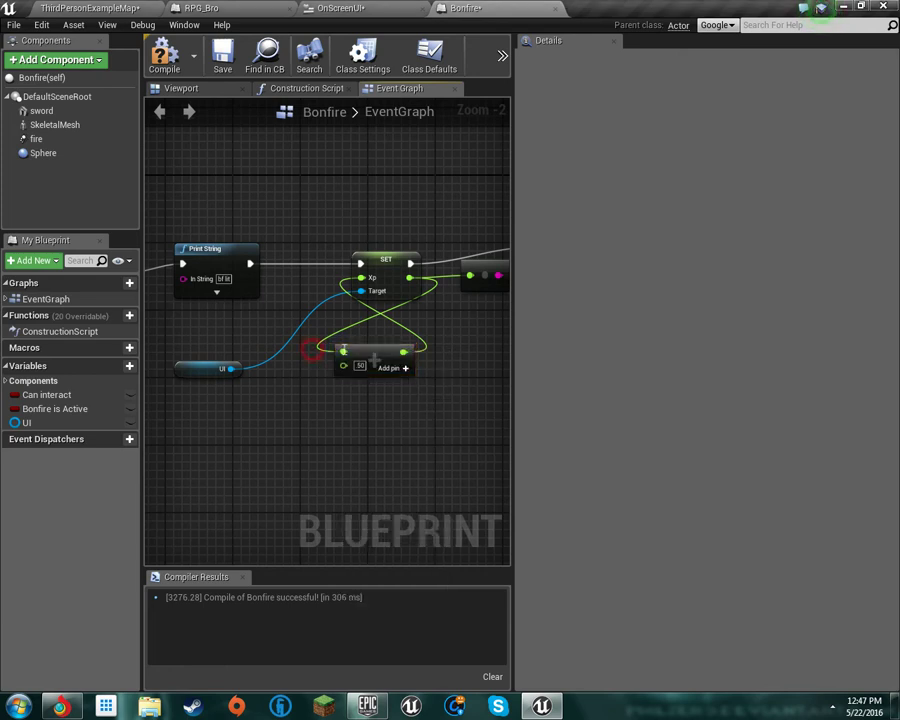
right_click(343, 355)
left_click(365, 368)
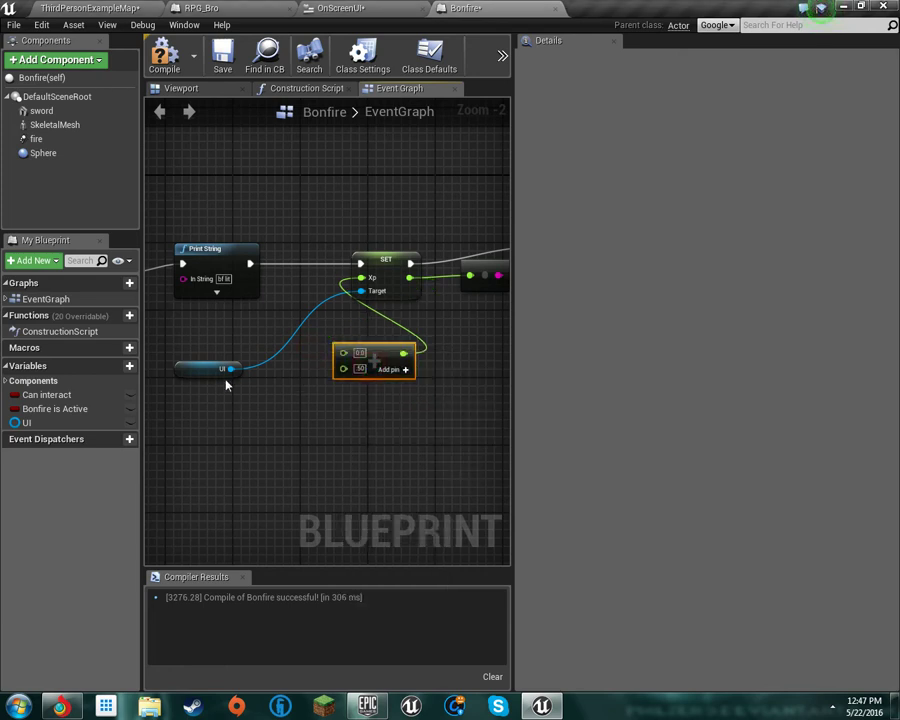
Add a Get Xp node from the UI reference and connect its output to the addition's first input.
left_click_drag(234, 372, 287, 407)
type("get")
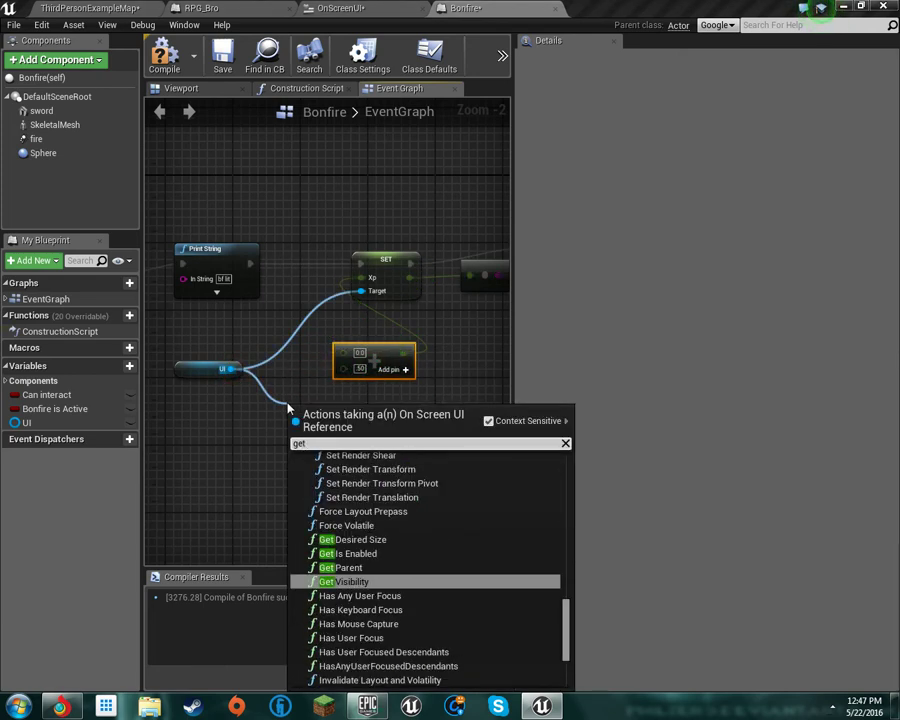
type(" cp")
key("BackSpace")
key("BackSpace")
type("xp")
key("Return")
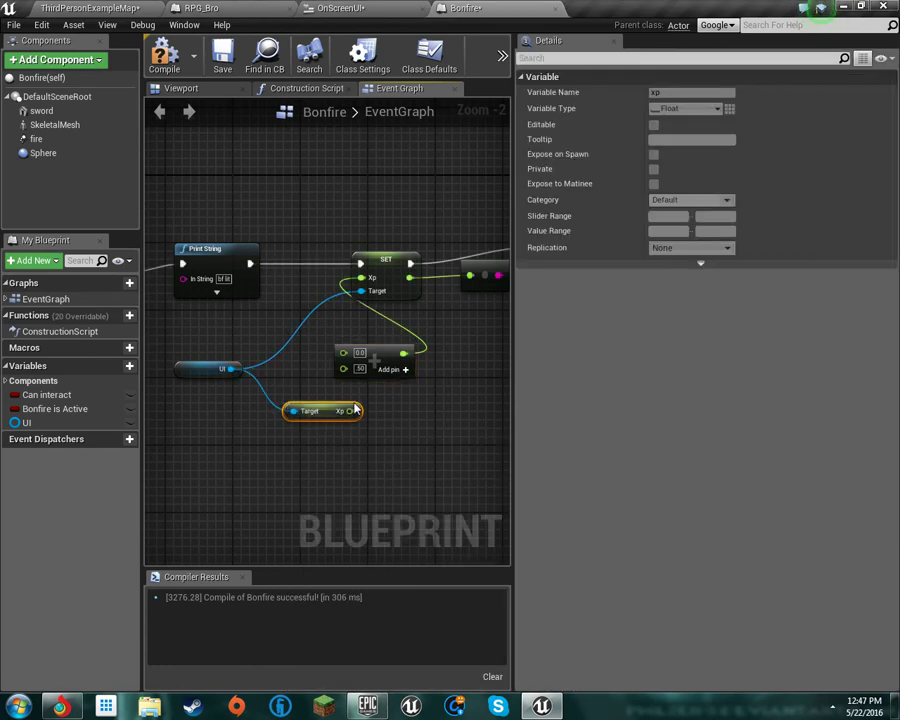
left_click_drag(348, 411, 323, 413)
right_click_drag(461, 387, 425, 391)
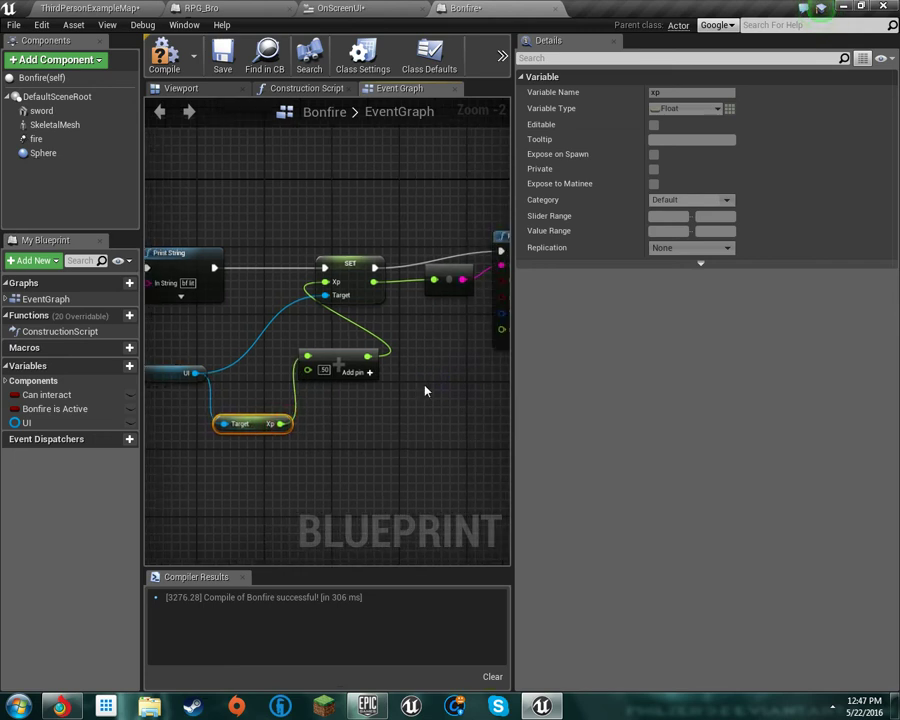
Arrange the UI, Get Xp and addition nodes compactly beneath the Print String and Set nodes.
left_click_drag(346, 352, 256, 324)
right_click_drag(163, 389, 363, 403)
left_click_drag(363, 390, 323, 356)
left_click_drag(454, 437, 388, 384)
right_click_drag(460, 411, 285, 432)
left_click_drag(290, 370, 381, 370)
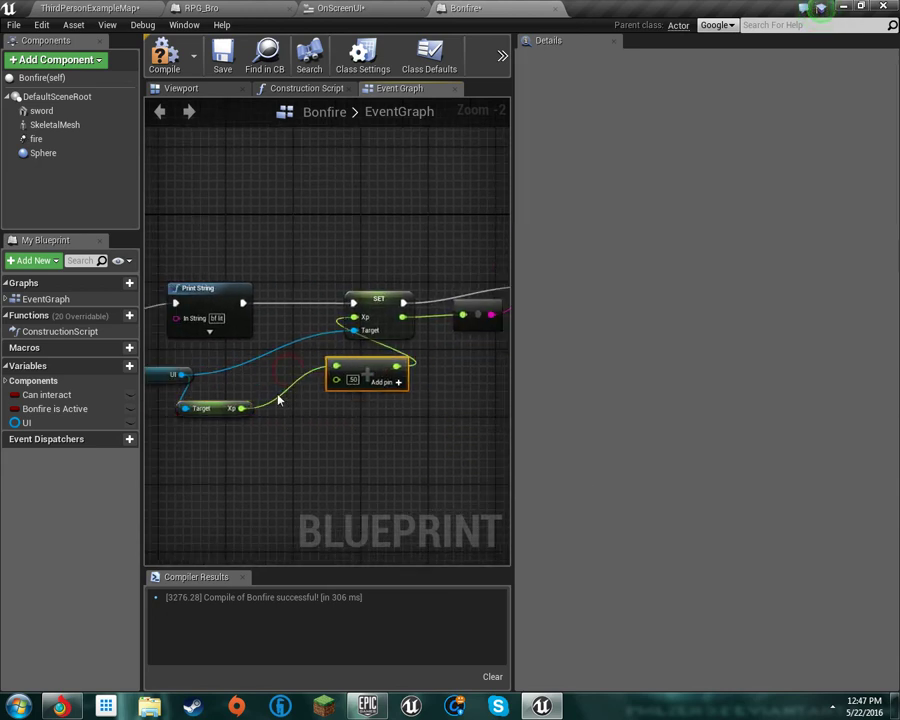
left_click_drag(248, 408, 323, 384)
left_click_drag(232, 380, 210, 381)
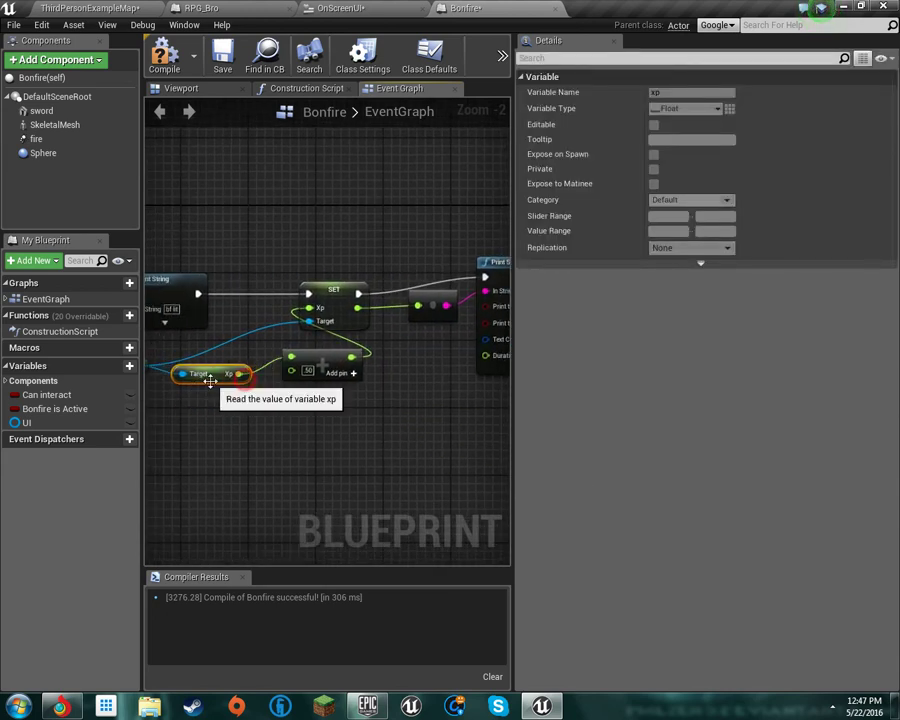
Play-test ThirdPersonExampleMap again, running and jumping the character through the bonfire and around the level to check the XP display.
left_click(124, 10)
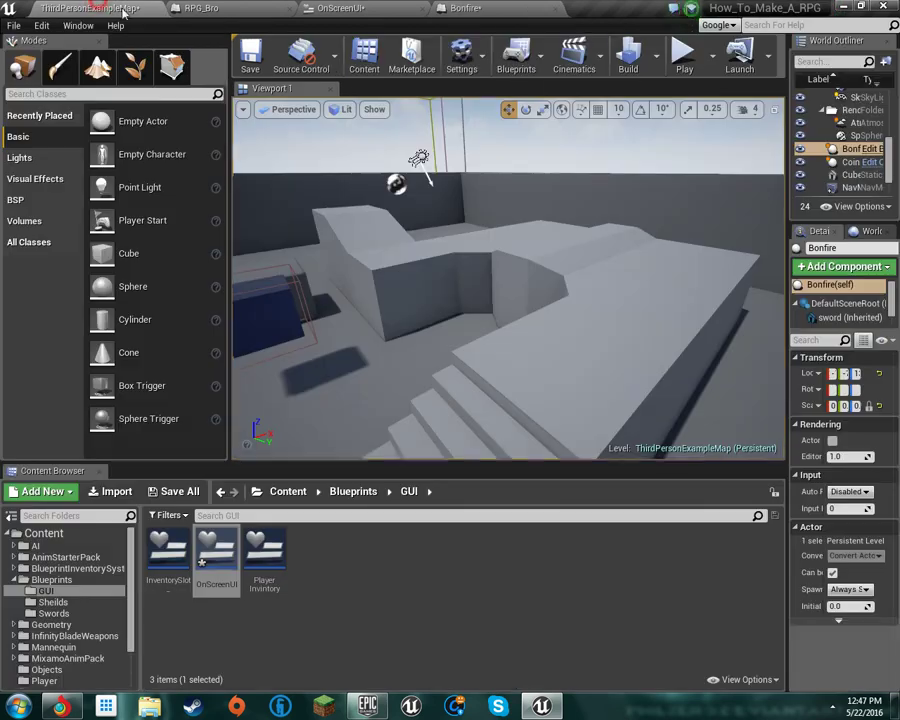
left_click(686, 58)
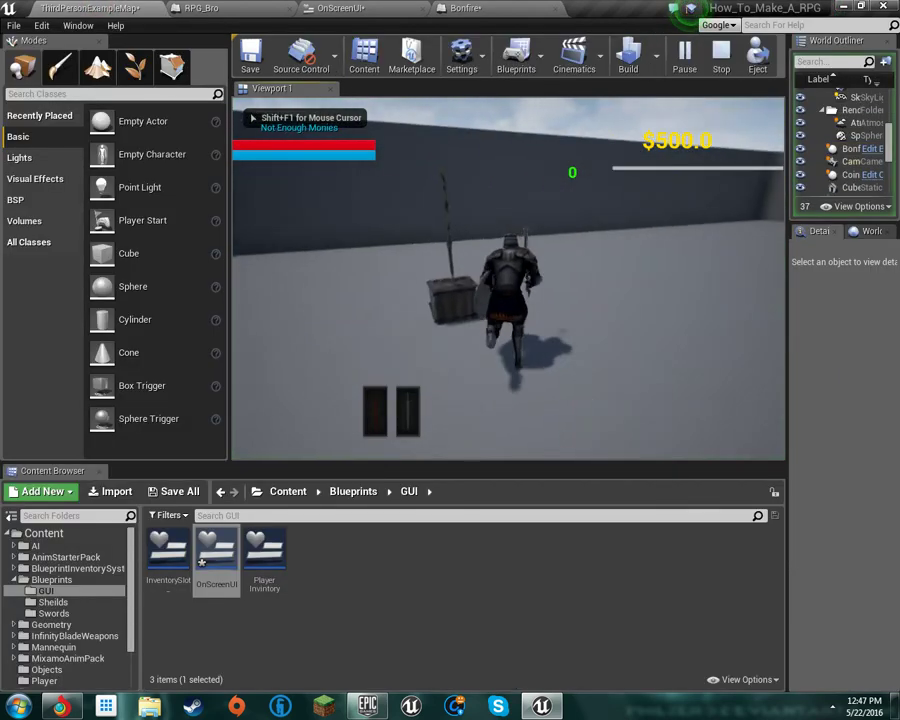
key("w")
key("space")
key("w")
key("space")
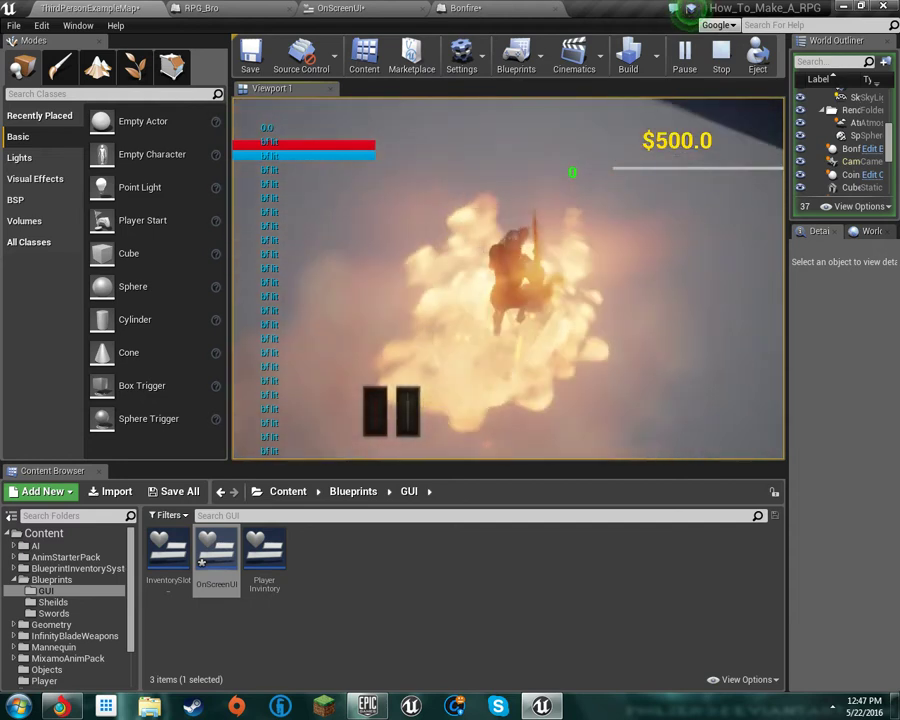
key("w")
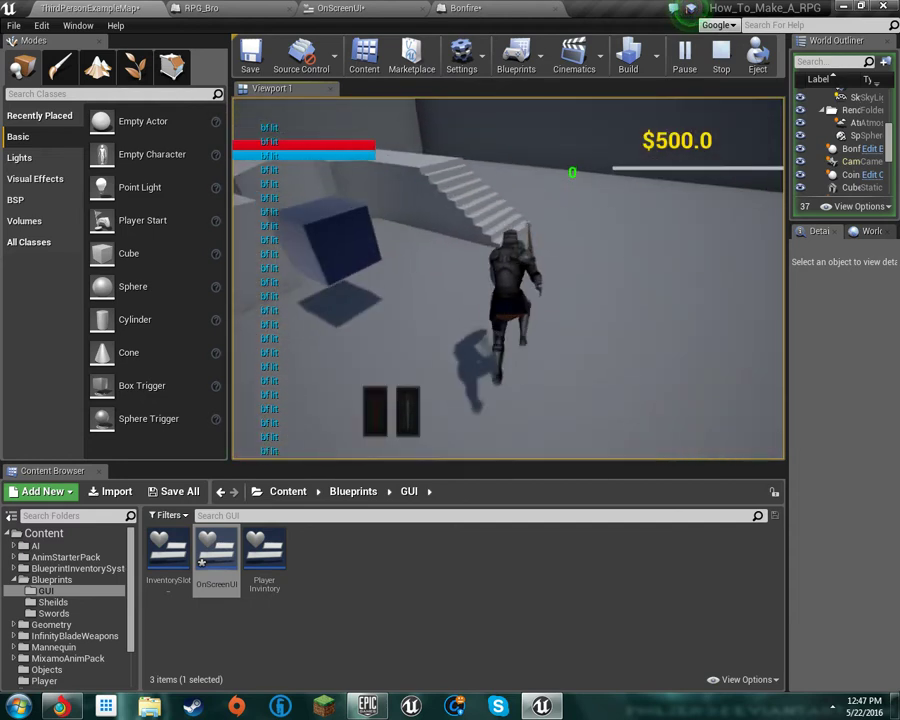
key("w")
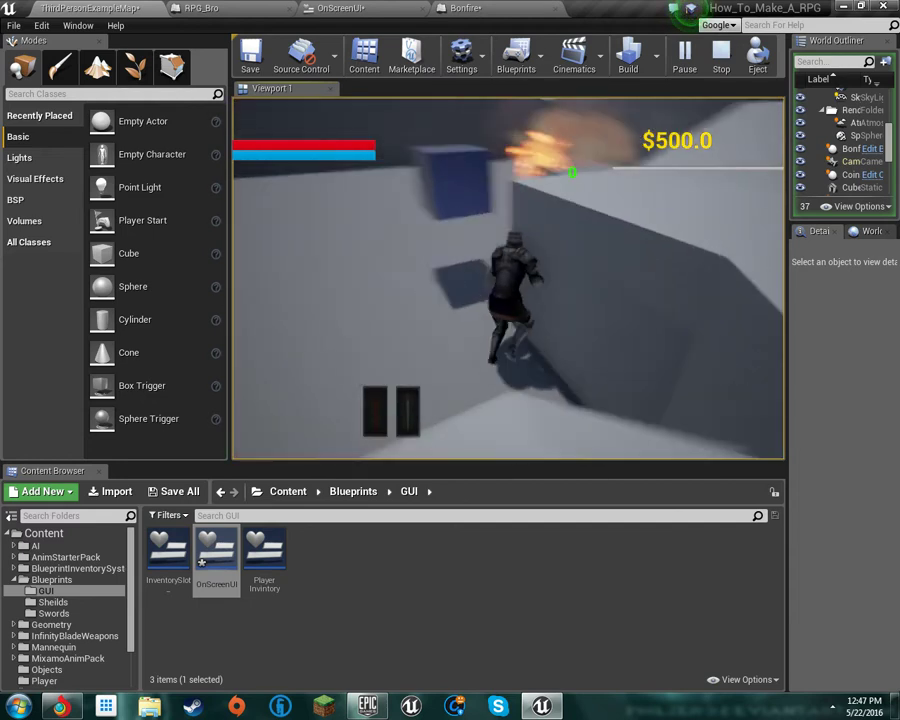
key("w")
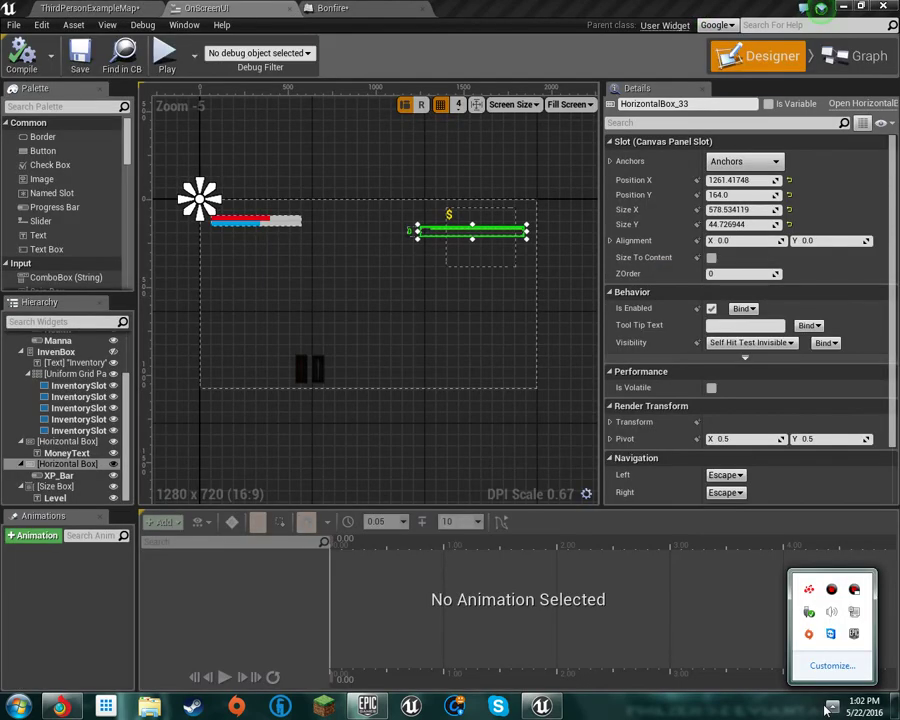
left_click(826, 708)
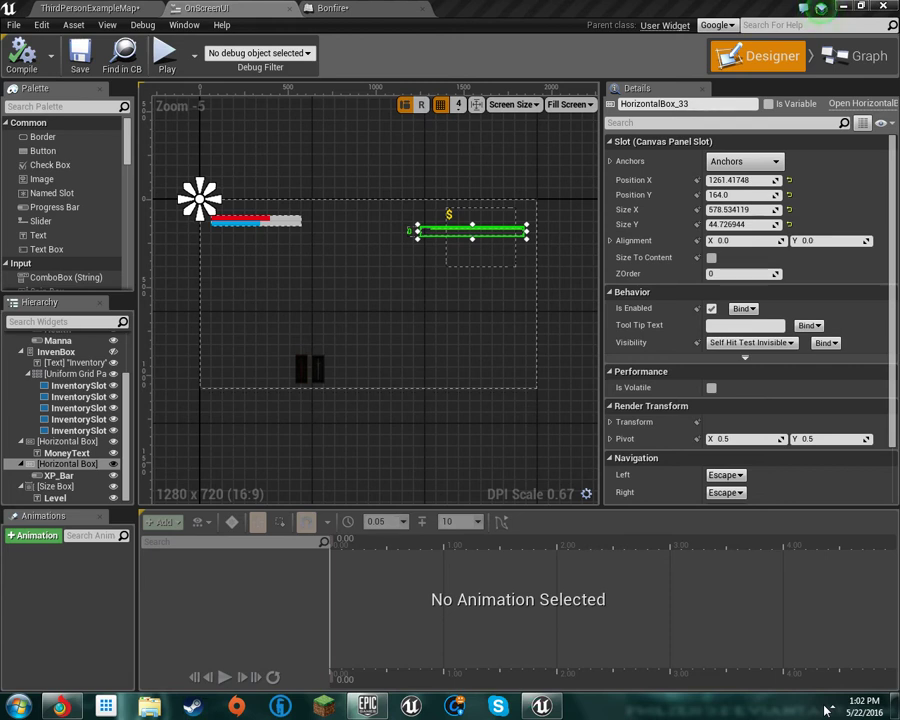
Review the Bonfire event graph's XP nodes against the level-up logic in the OnScreenUI event graph.
left_click(368, 8)
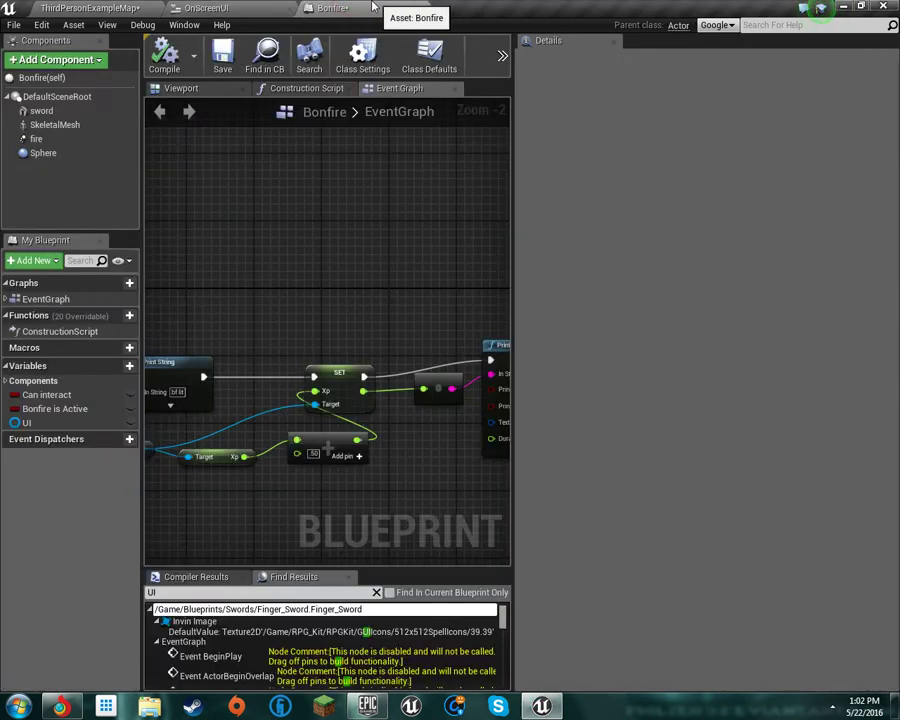
right_click_drag(312, 318, 430, 320)
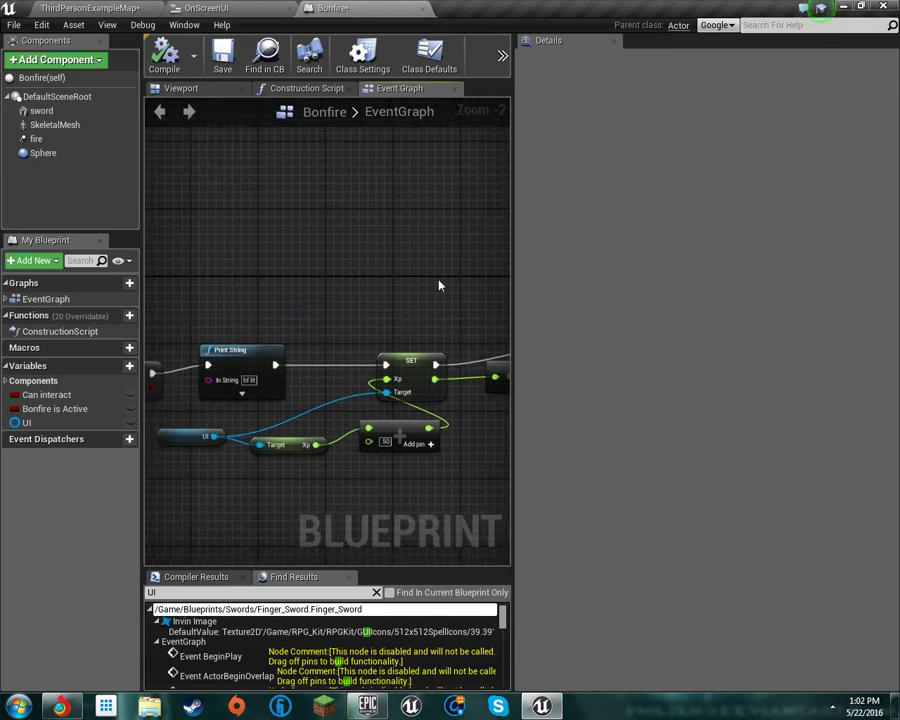
right_click_drag(426, 273, 528, 358)
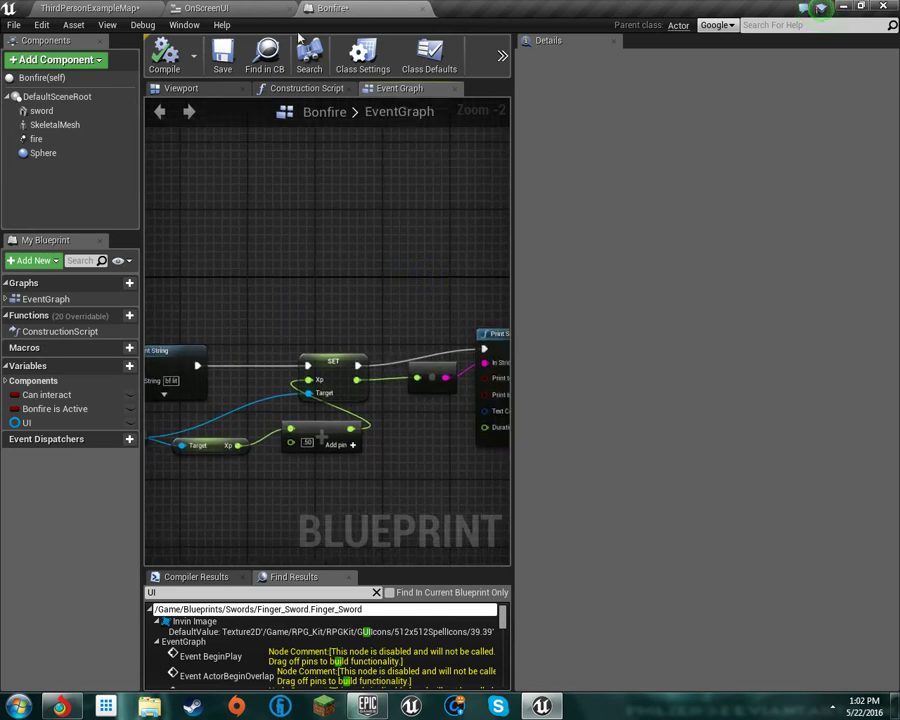
left_click(204, 7)
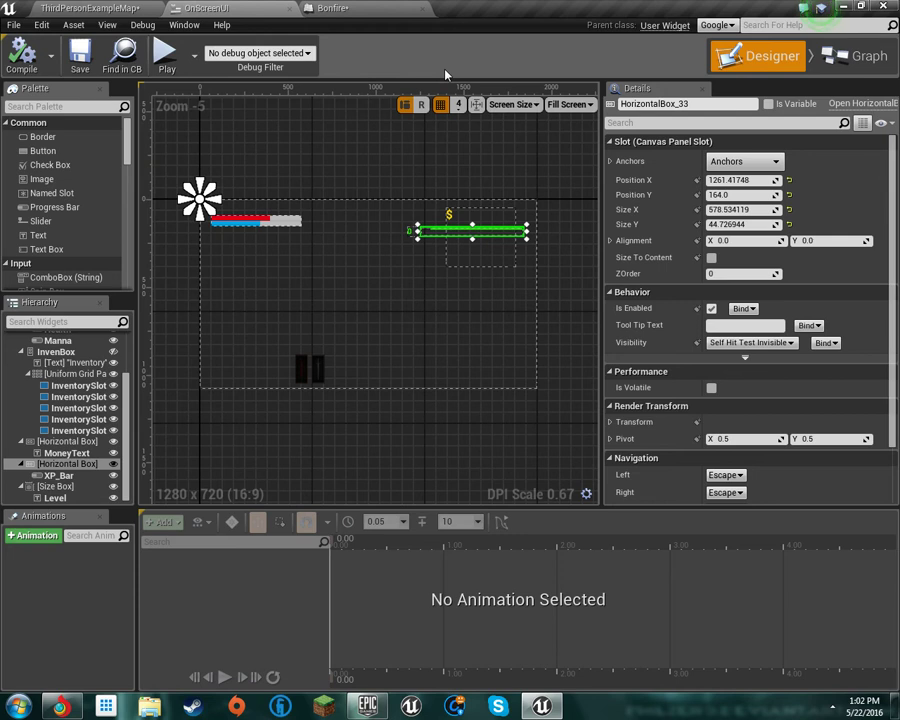
left_click(840, 55)
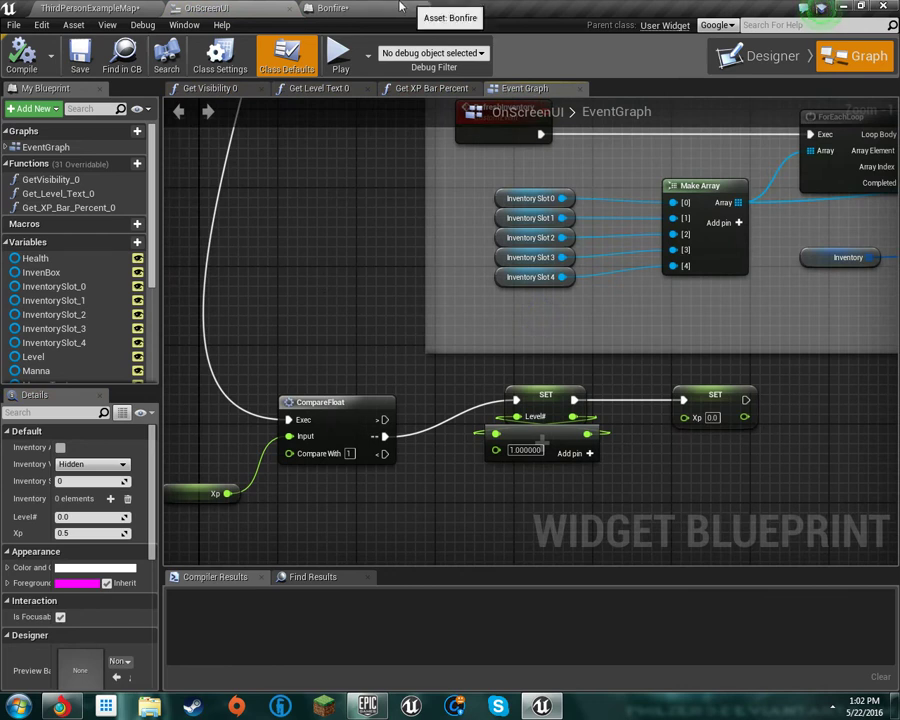
left_click(330, 8)
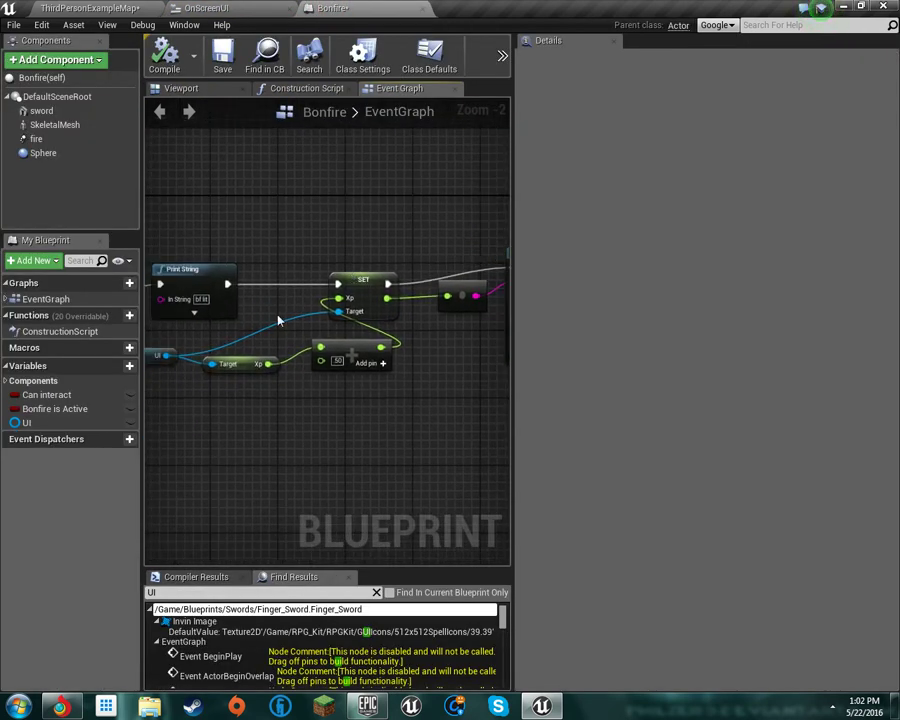
right_click_drag(201, 345, 216, 361)
Examine the UI variable's default value options and the XP Set, Get and Print String nodes in the Bonfire graph.
left_click(183, 376)
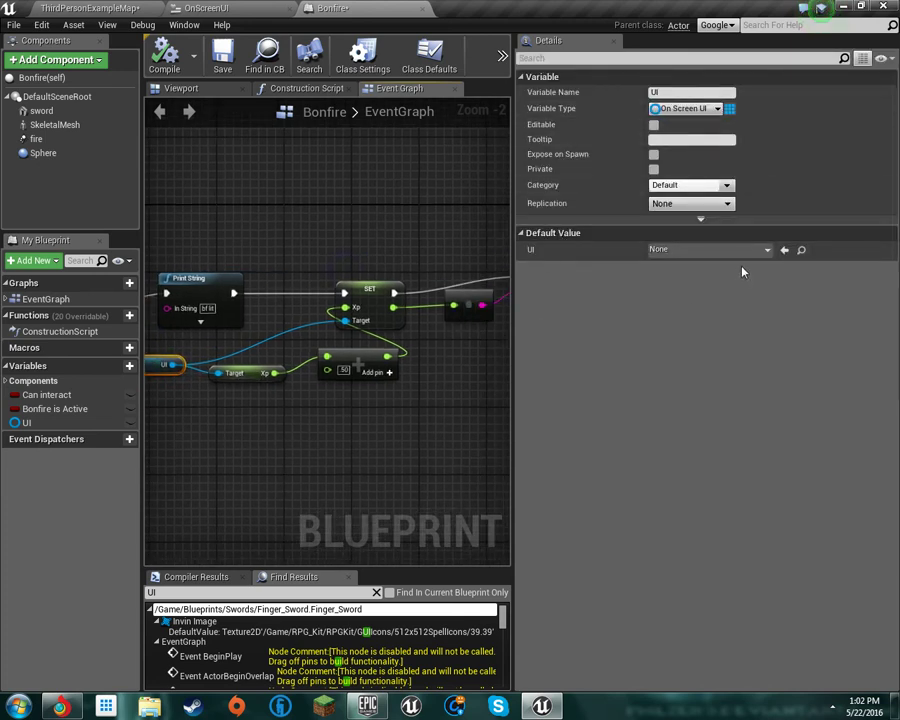
left_click(713, 249)
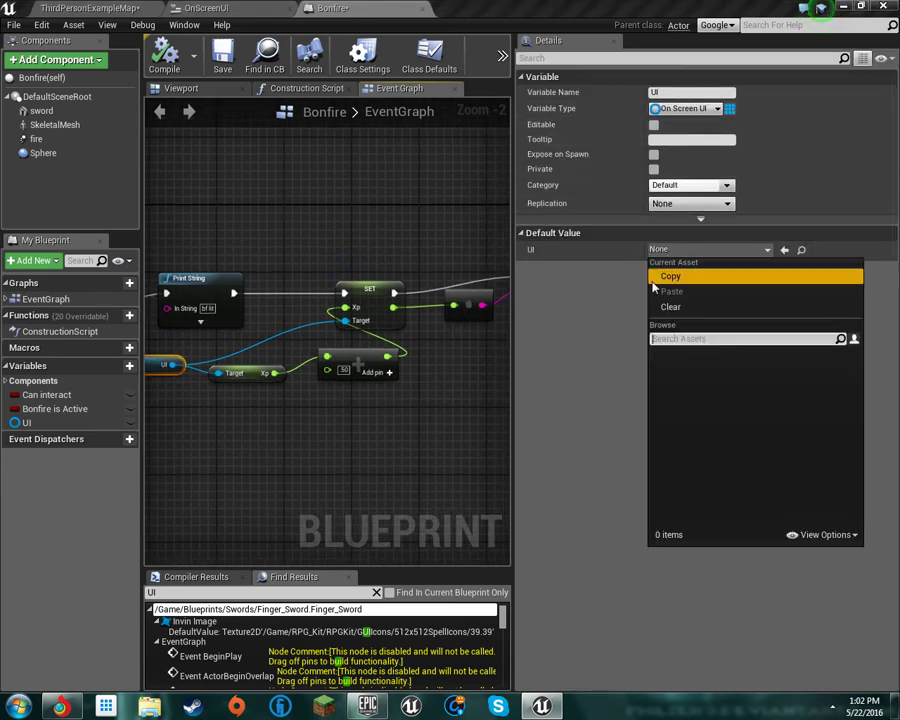
left_click(549, 235)
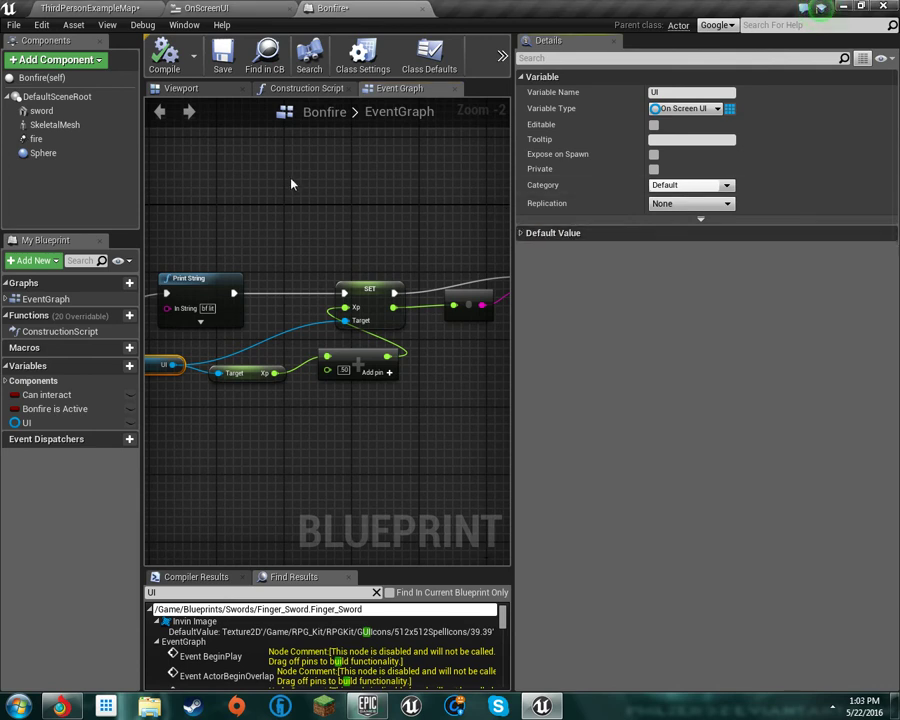
left_click(372, 293)
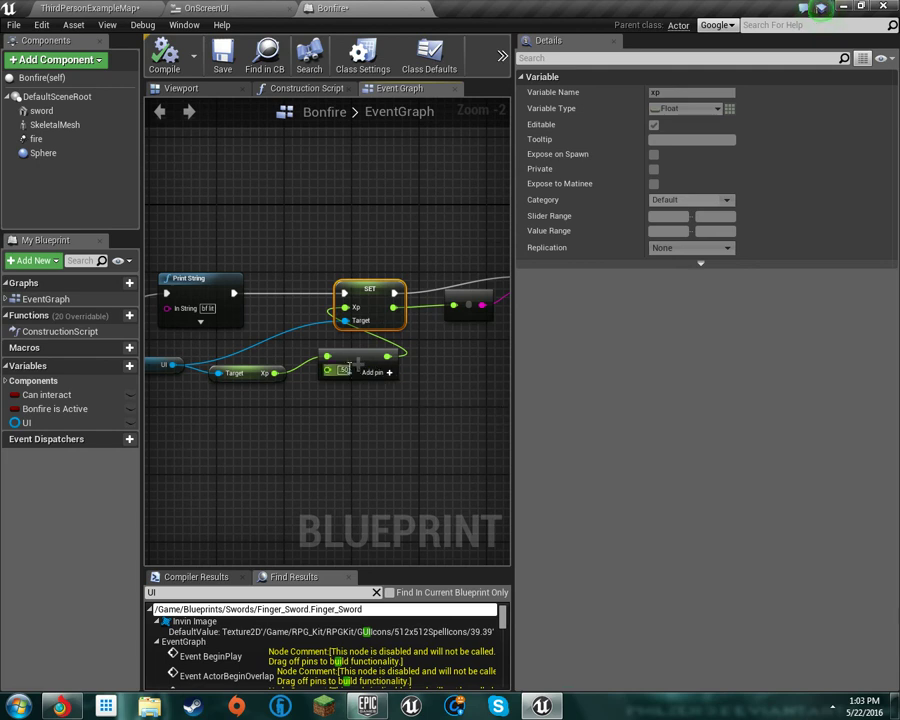
left_click(234, 376)
right_click_drag(409, 392, 193, 411)
right_click_drag(286, 360, 398, 355)
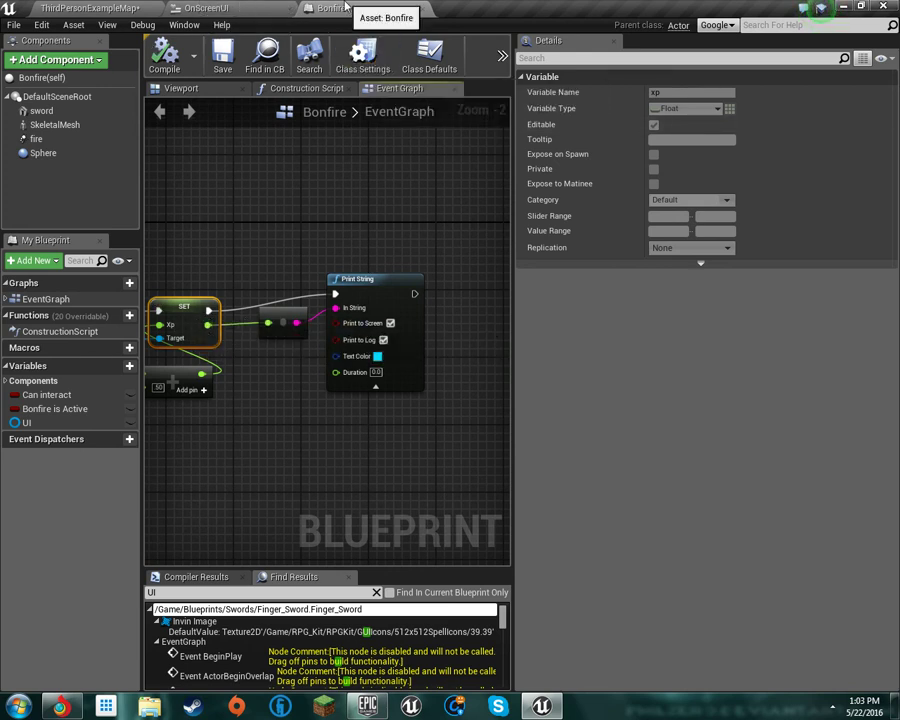
Check the default values of the xp and Level# variables in the OnScreenUI blueprint.
left_click(252, 6)
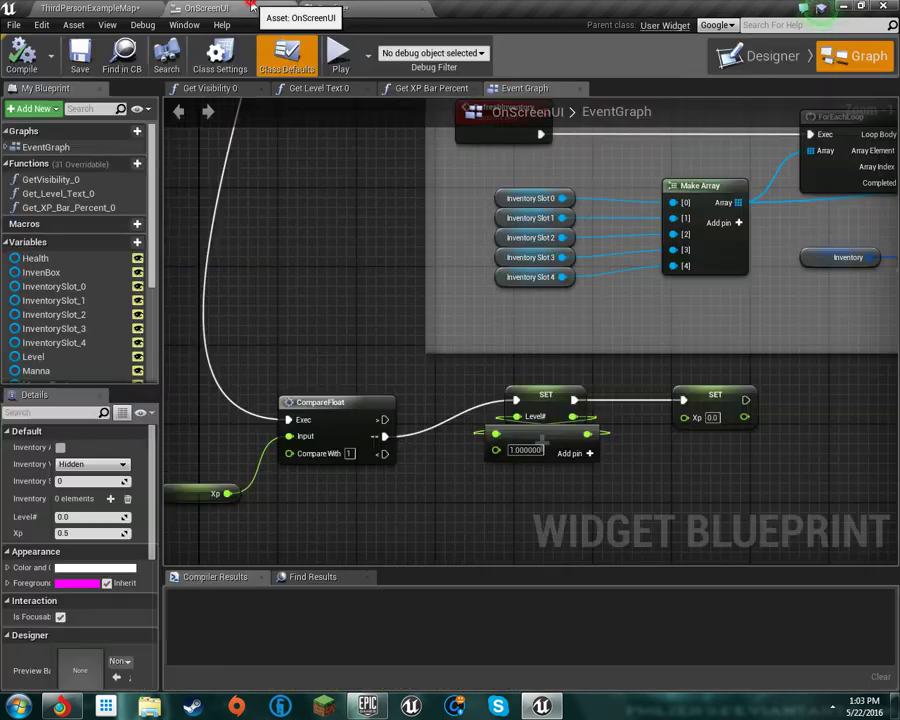
scroll(141, 200, "down", 5)
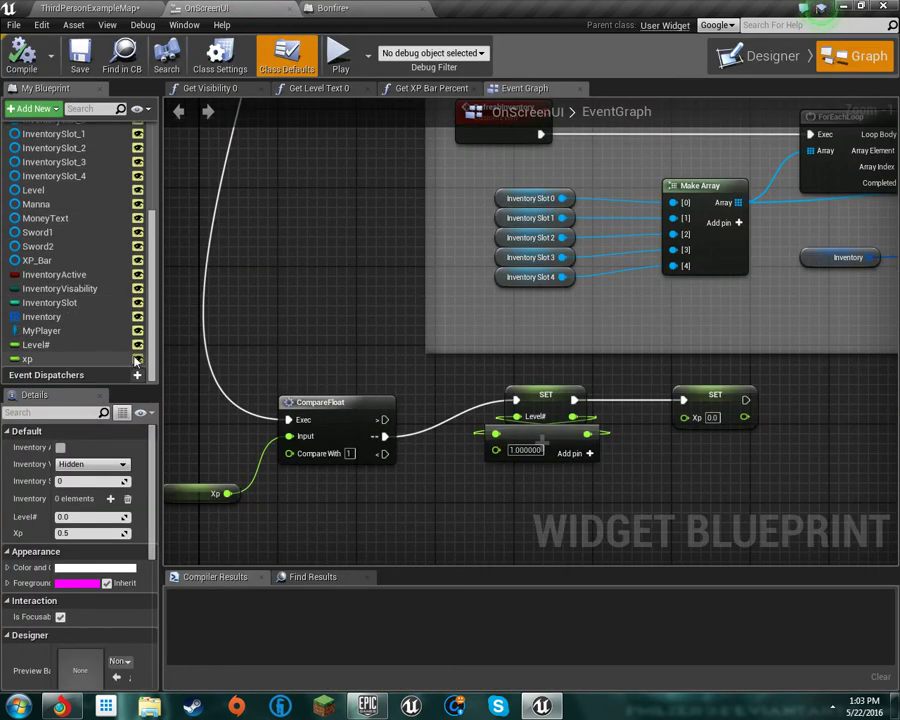
left_click(61, 360)
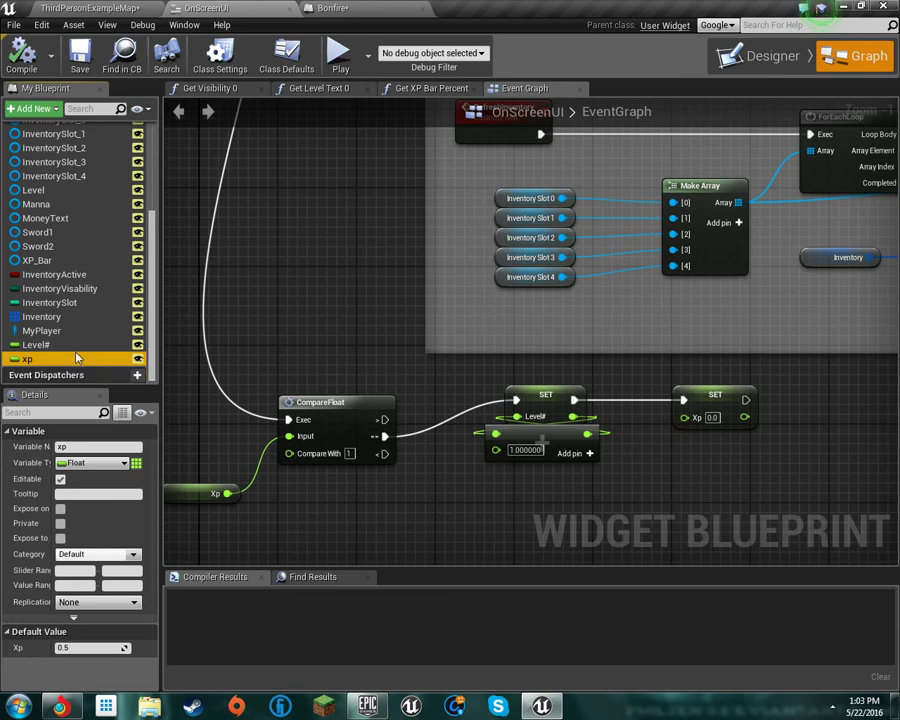
left_click(38, 344)
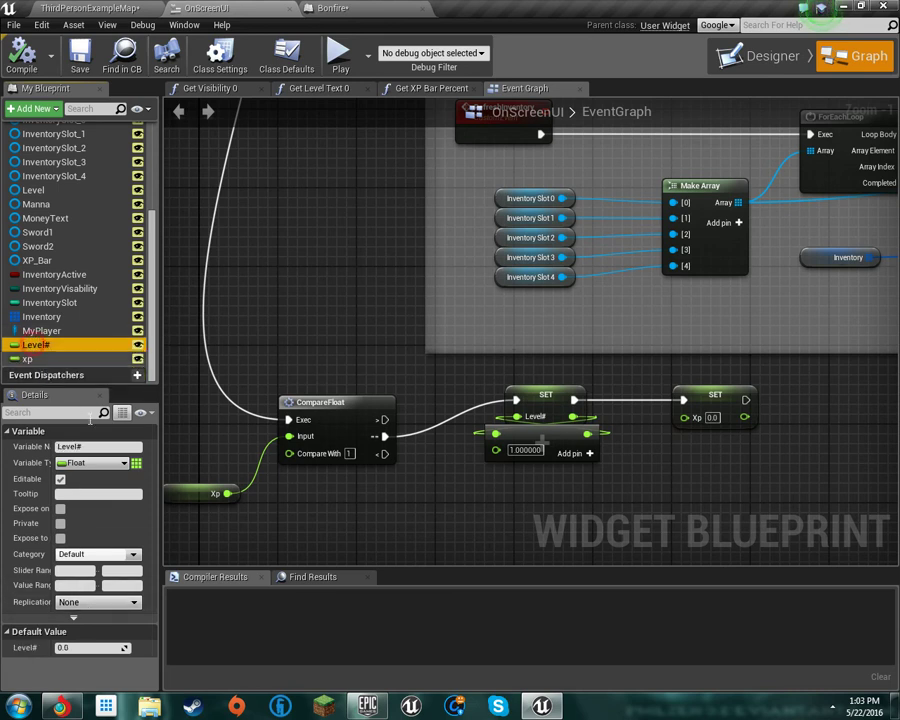
Play-test ThirdPersonExampleMap, running to the bonfire, lighting it and circling it to check the printed XP and XP bar, and end the session.
left_click(90, 8)
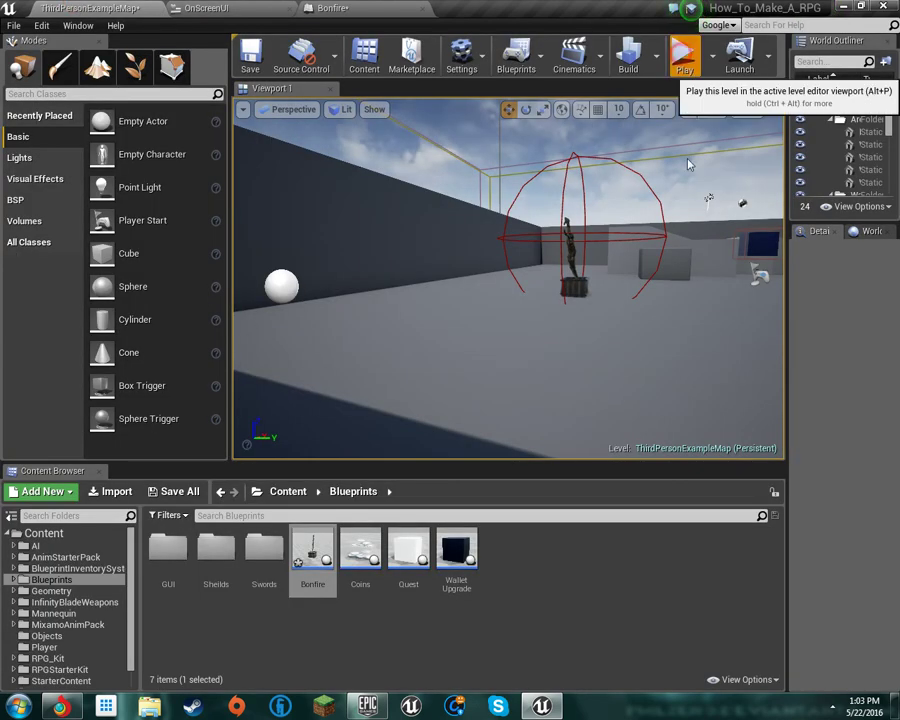
left_click(683, 55)
key("w")
key("space")
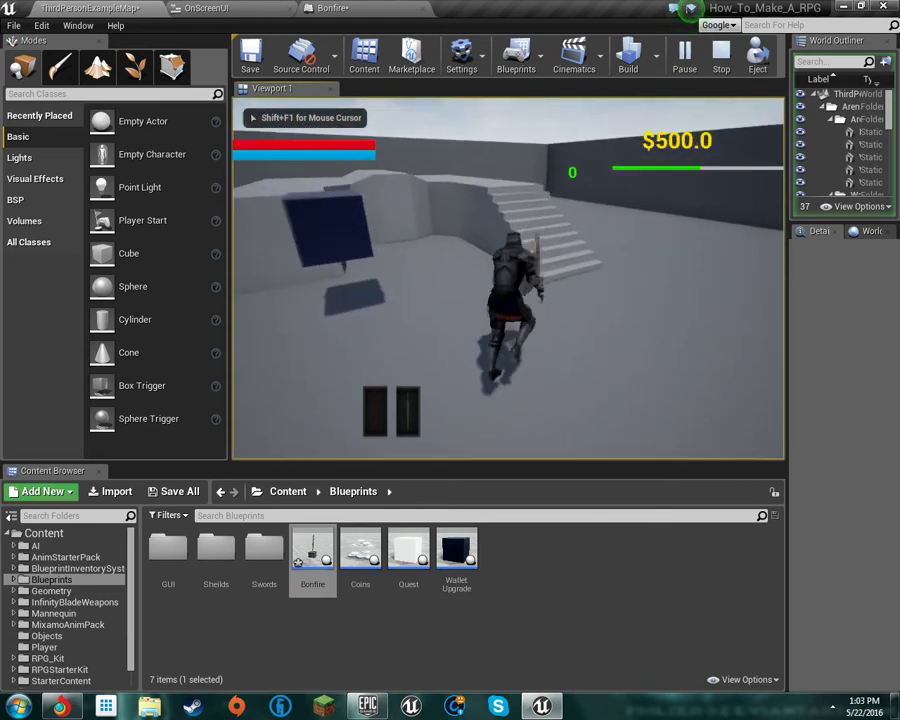
key("w")
key("space")
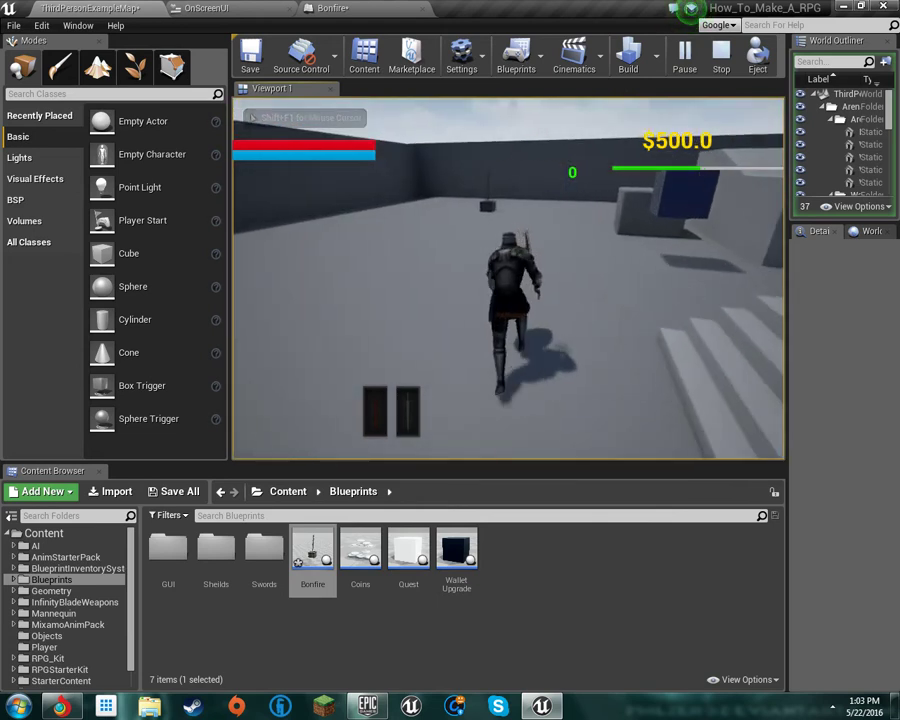
key("space")
key("w")
key("e")
key("w")
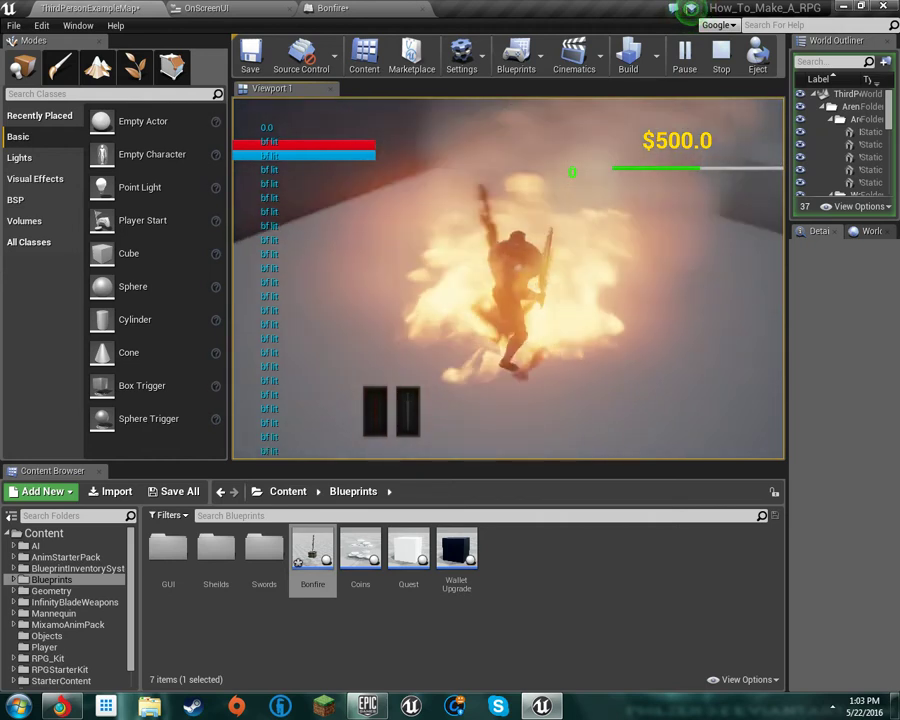
key("w")
key("space")
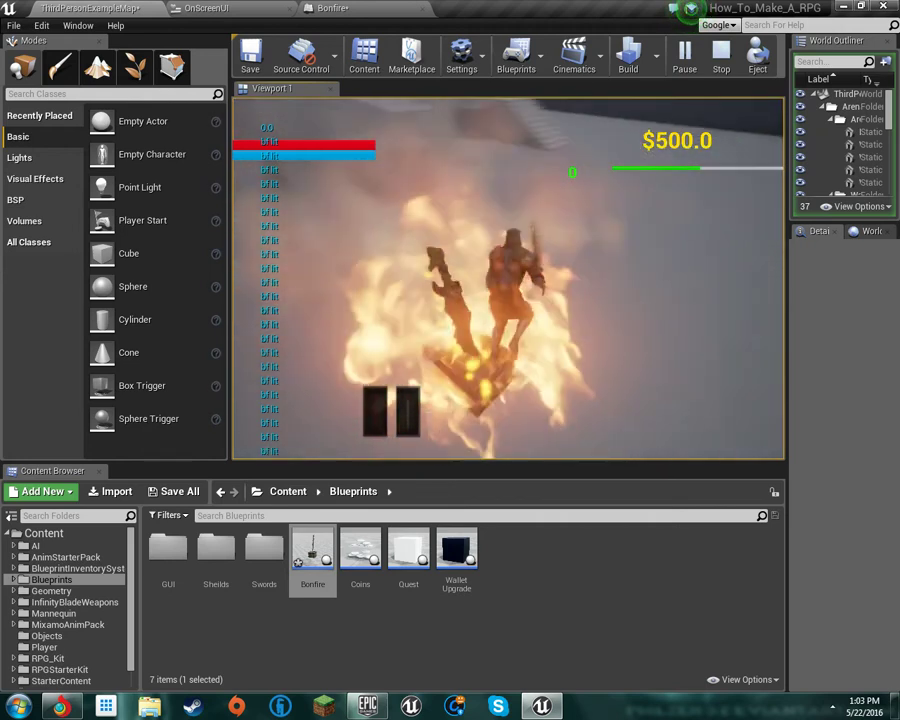
key("w")
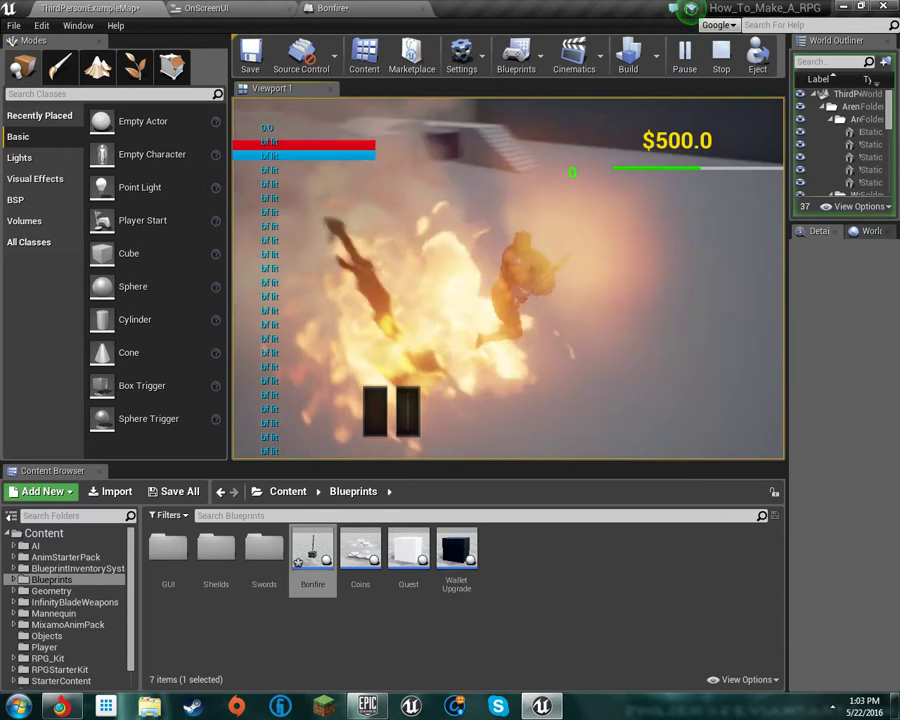
key("w")
key("space")
key("space")
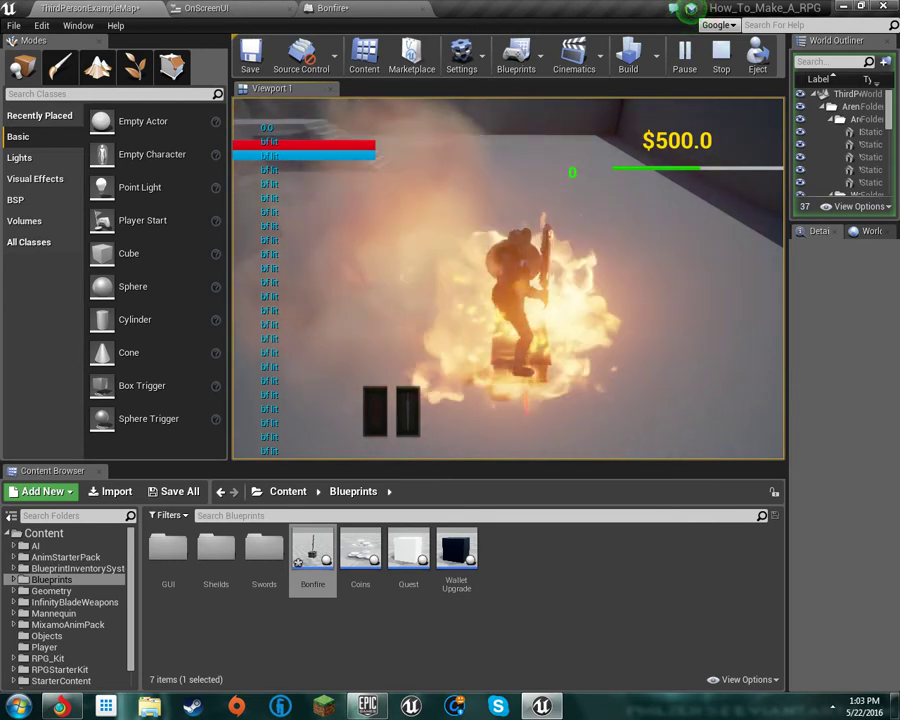
key("Escape")
Recheck the Bonfire XP nodes, change the default value of OnScreenUI's xp variable and compile the widget.
left_click(283, 8)
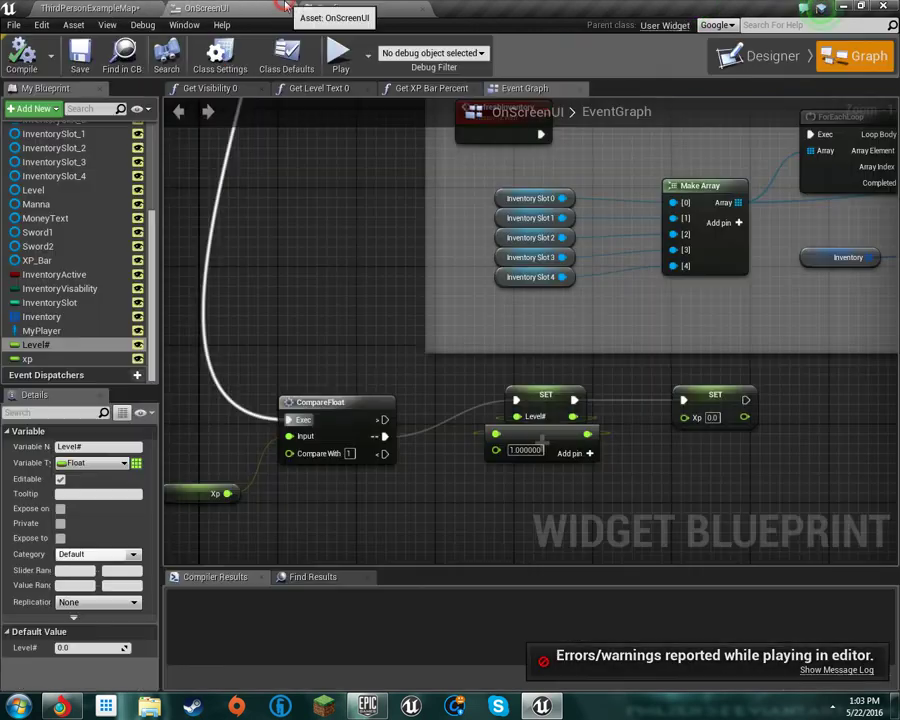
left_click(331, 8)
right_click_drag(281, 314, 298, 327)
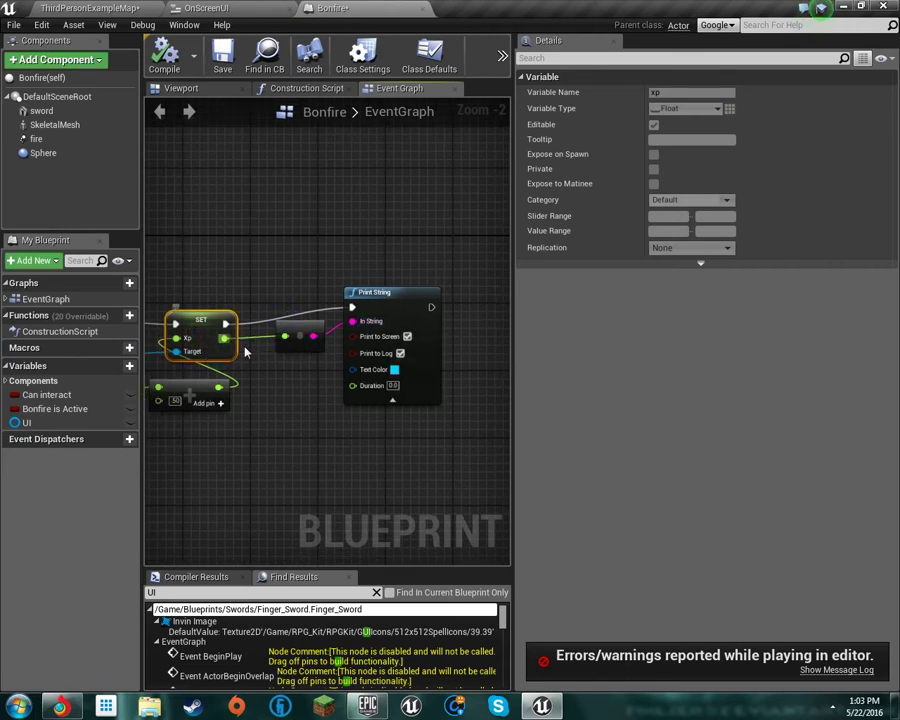
right_click_drag(257, 349, 442, 331)
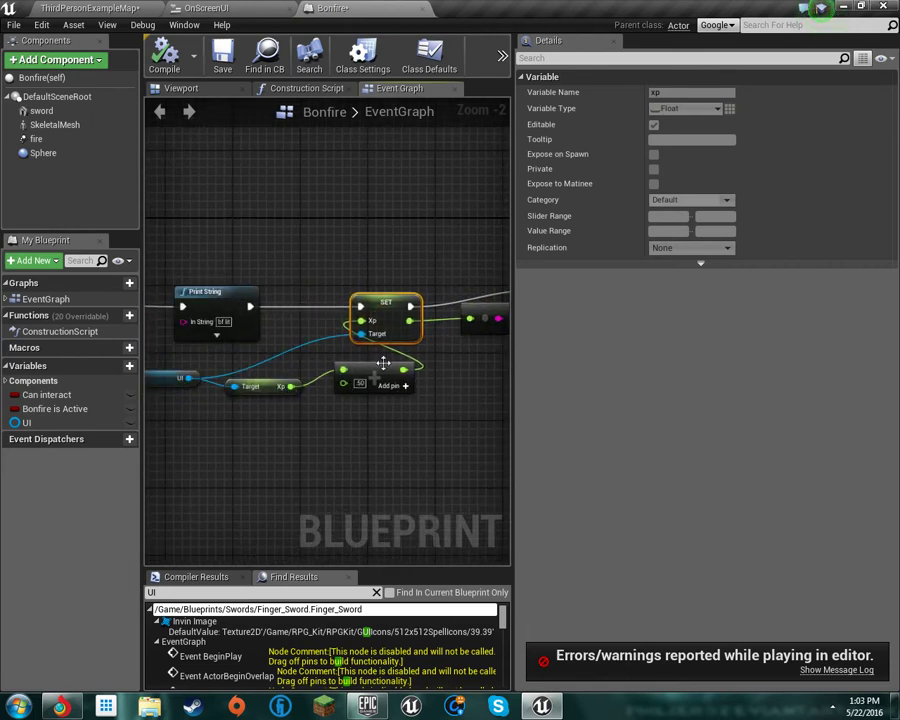
left_click(205, 8)
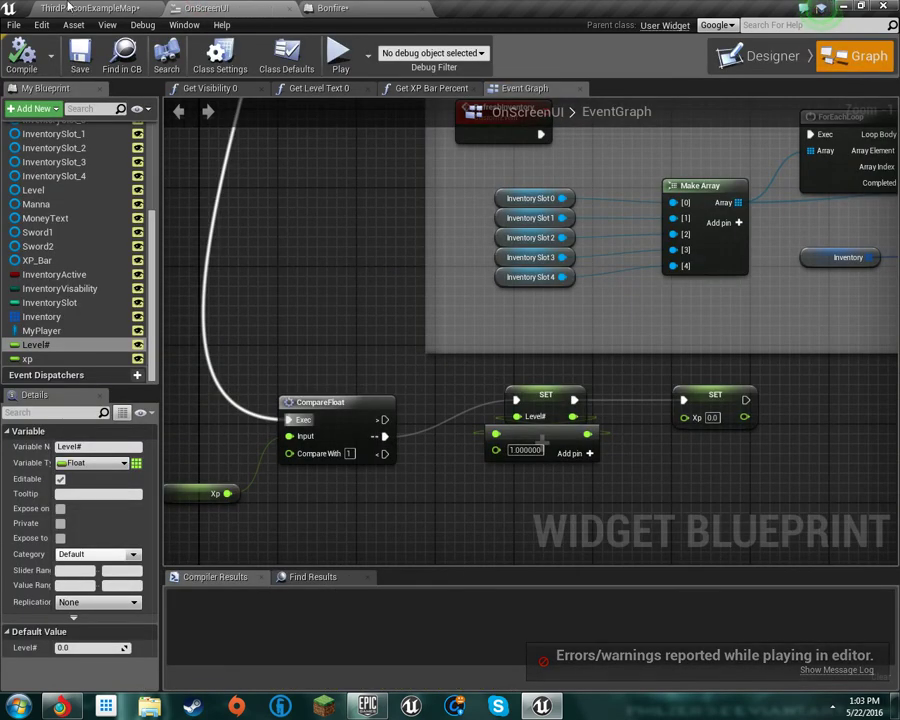
right_click(346, 8)
left_click(218, 8)
left_click(44, 360)
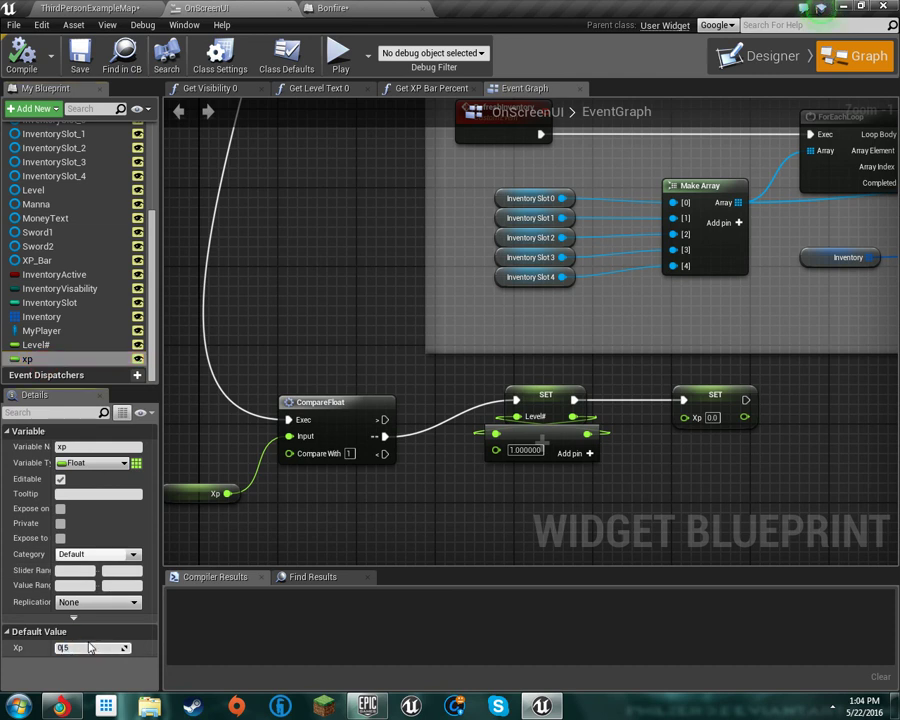
left_click(37, 58)
Play-test ThirdPersonExampleMap, running to the bonfire and lighting it to check whether the XP bar changes.
left_click(70, 7)
left_click(685, 62)
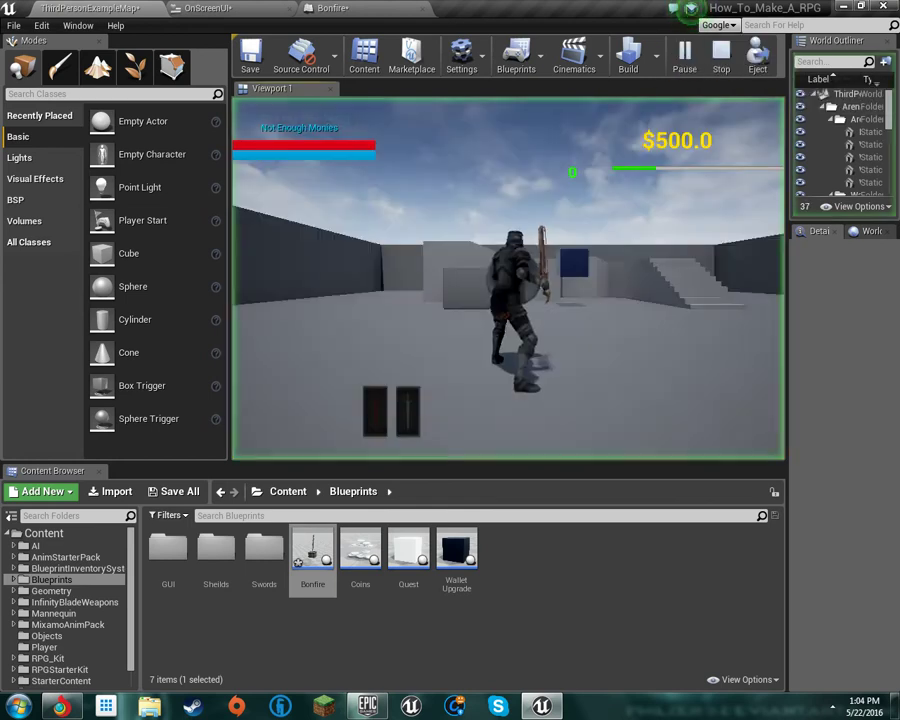
key("w")
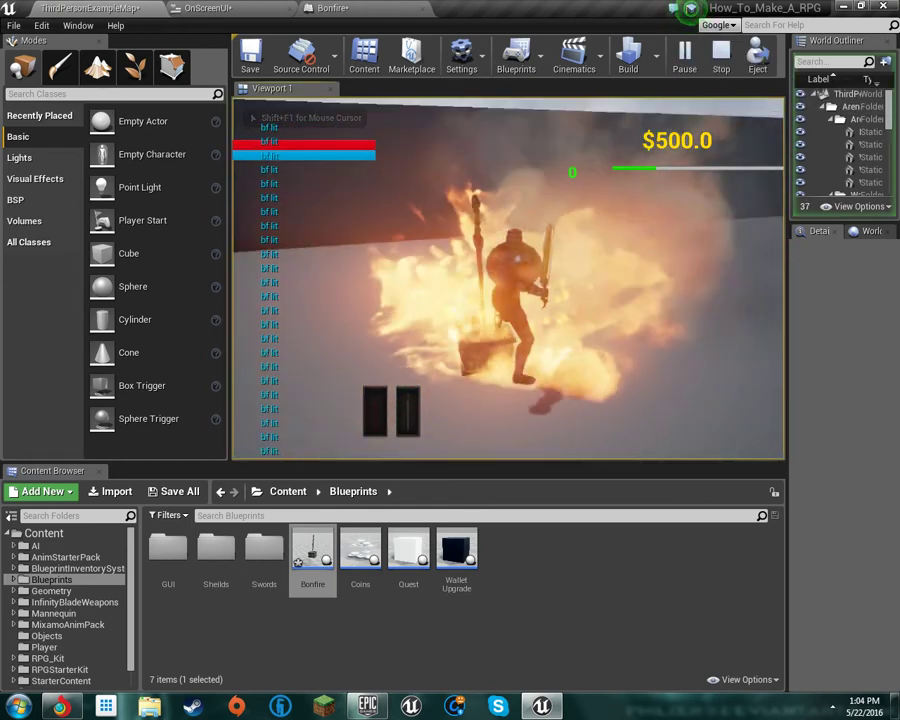
key("e")
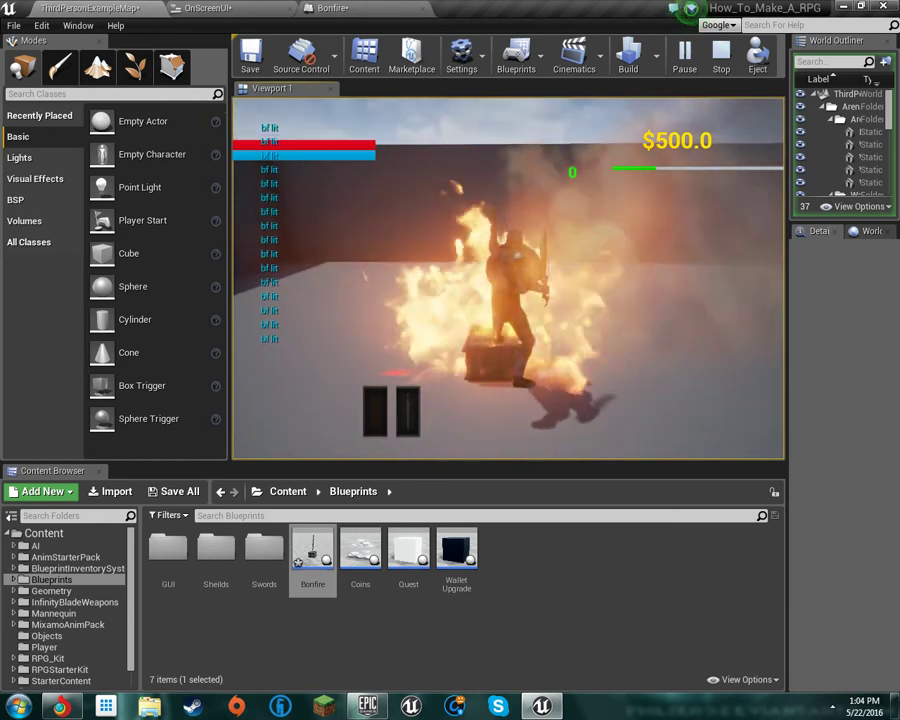
key("e")
Run the character from the bonfire past the blue wallet upgrade cube and up the stairs.
key("w")
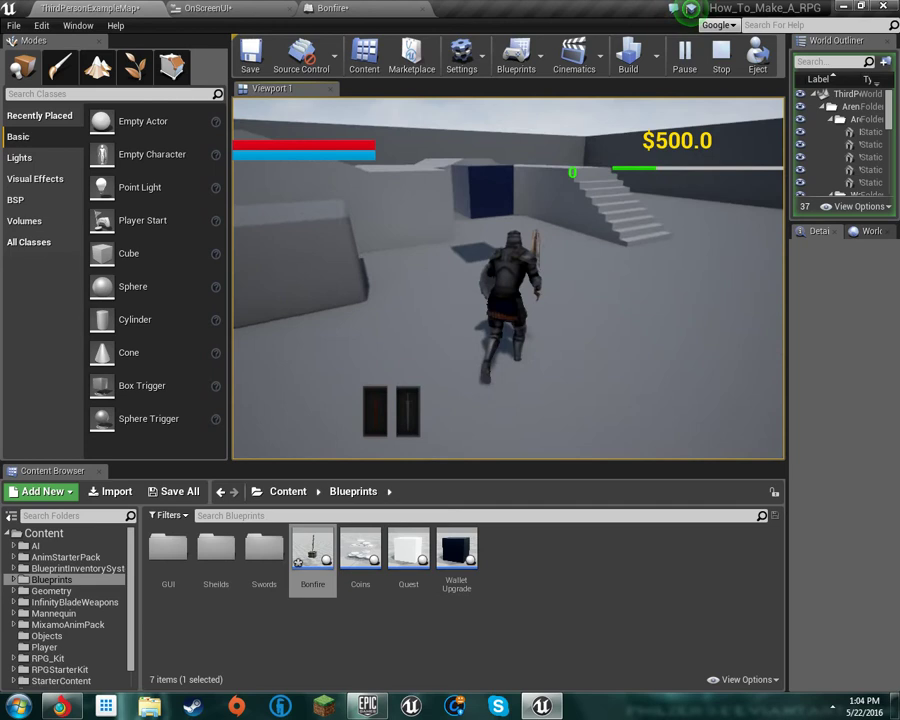
key("w")
key("w")
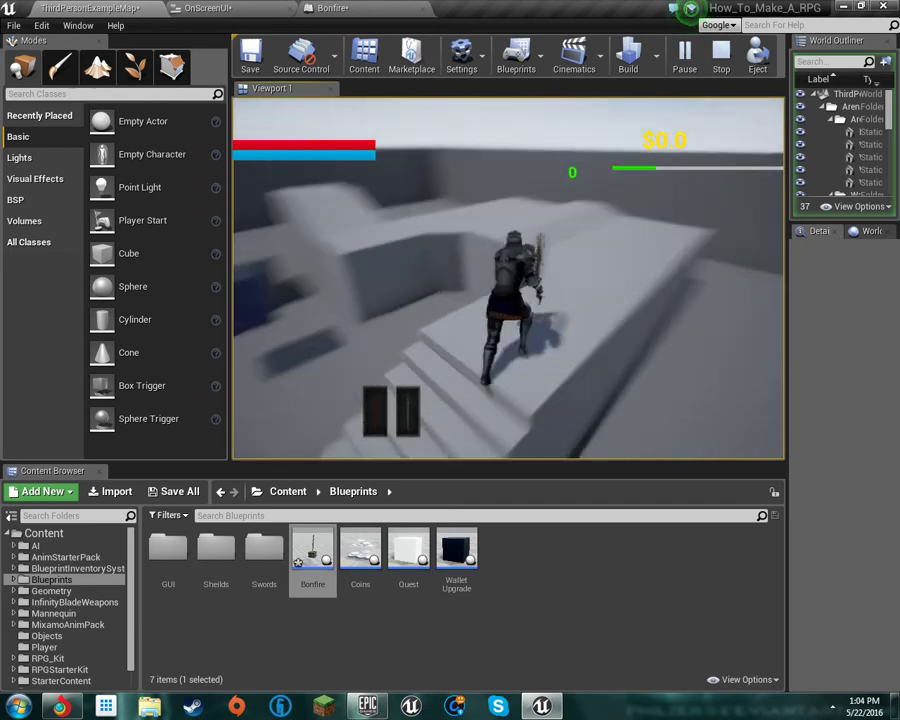
key("w")
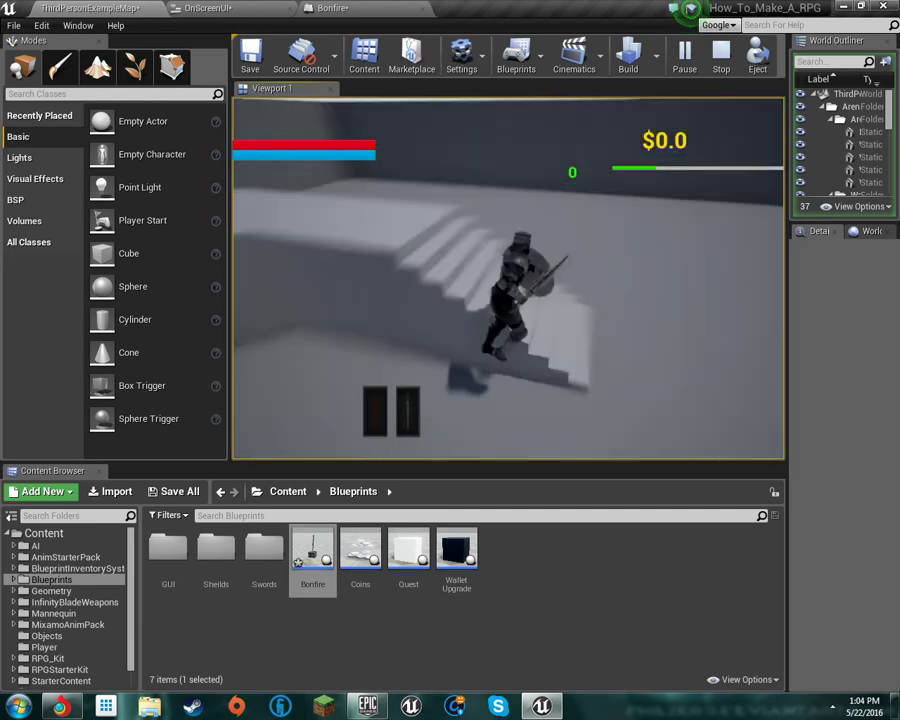
key("w")
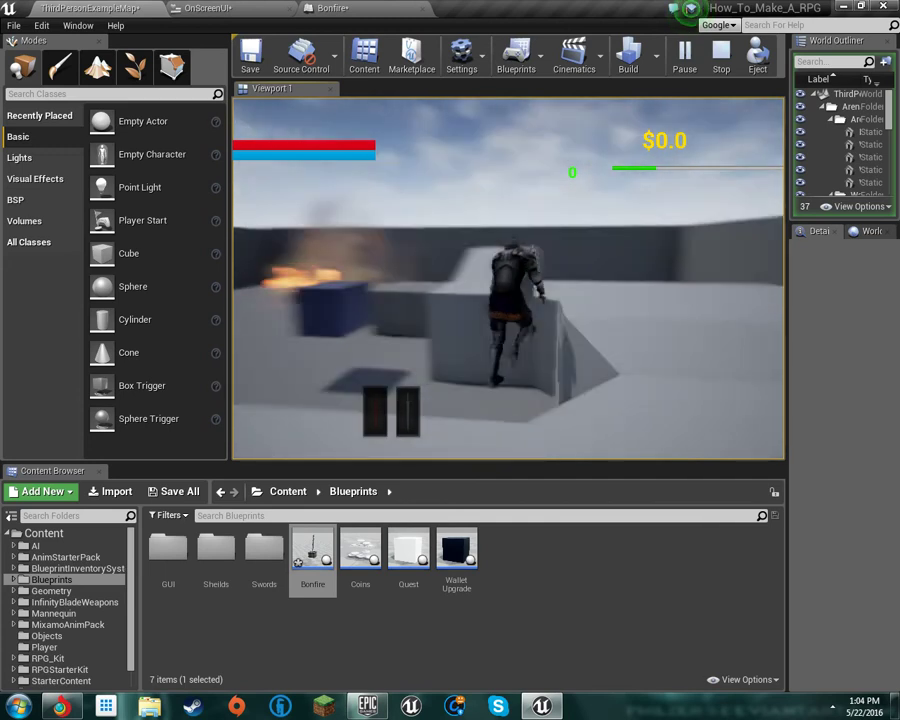
key("w")
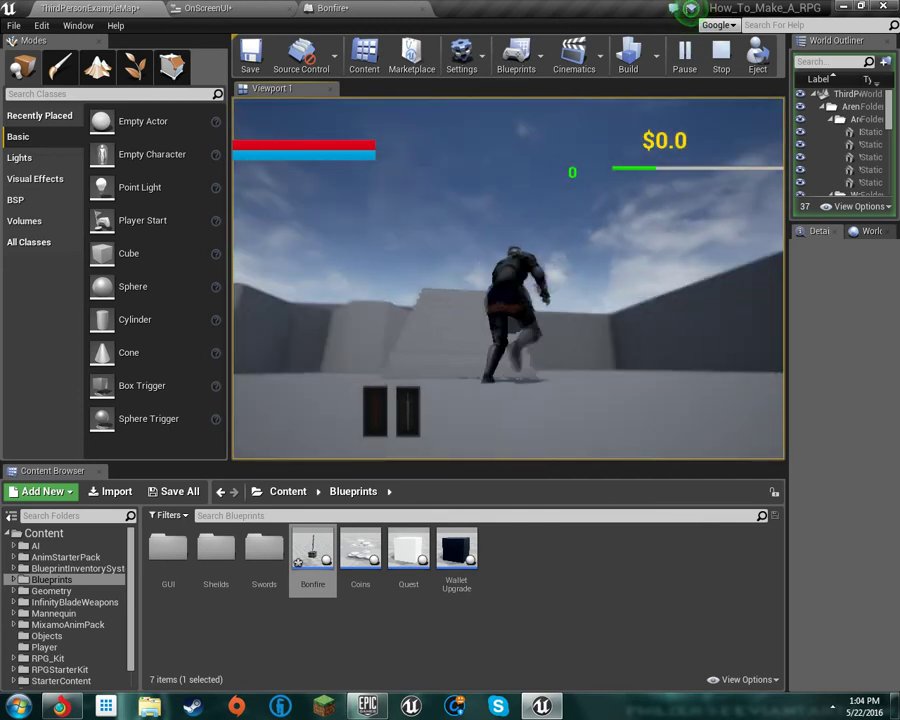
key("w")
key("w")
key("w")
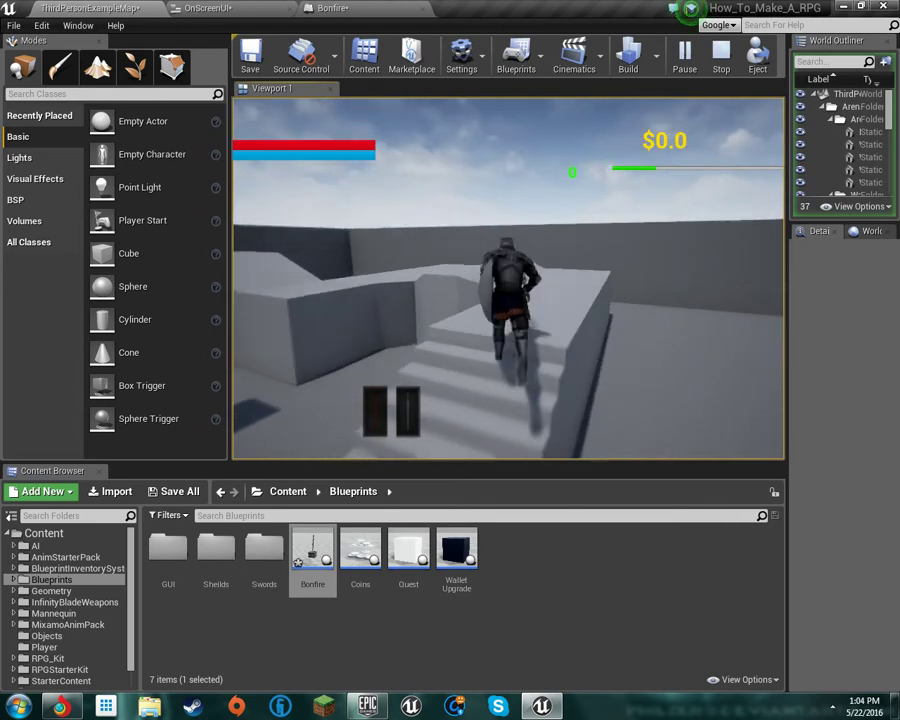
key("w")
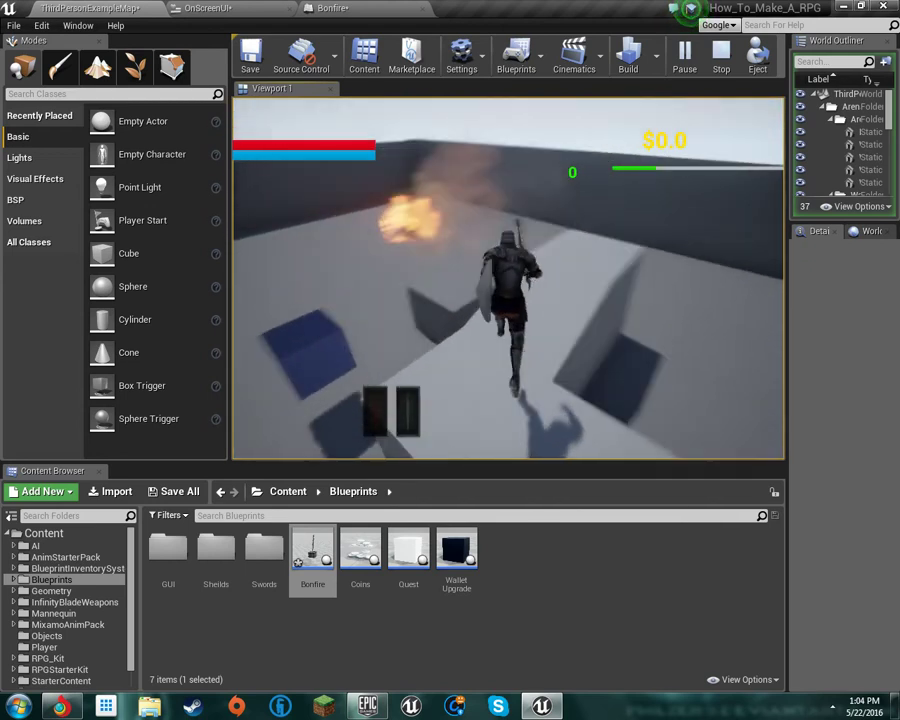
key("space")
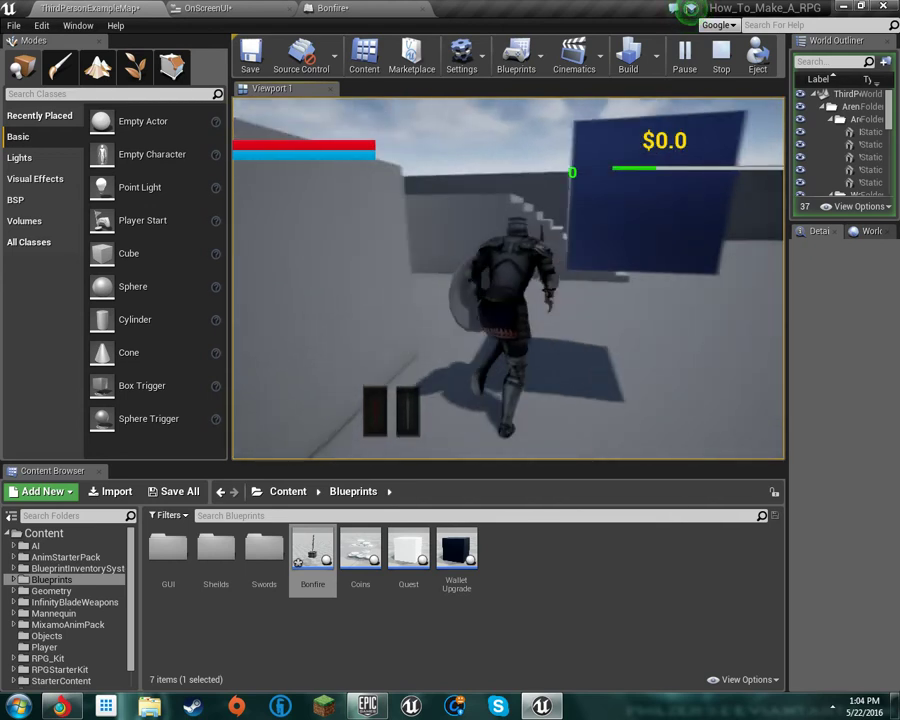
key("w")
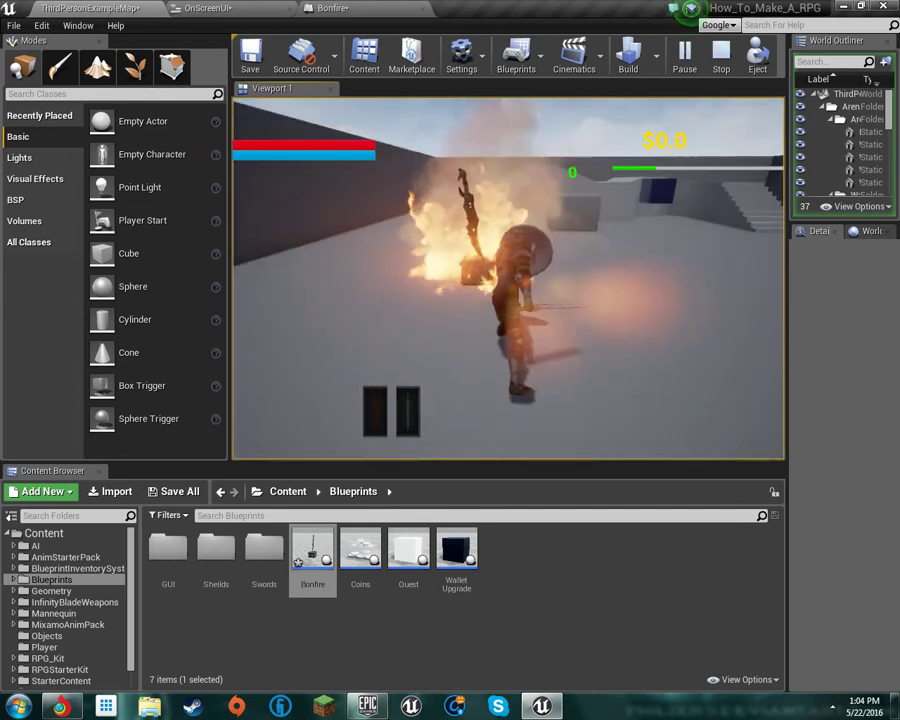
key("w")
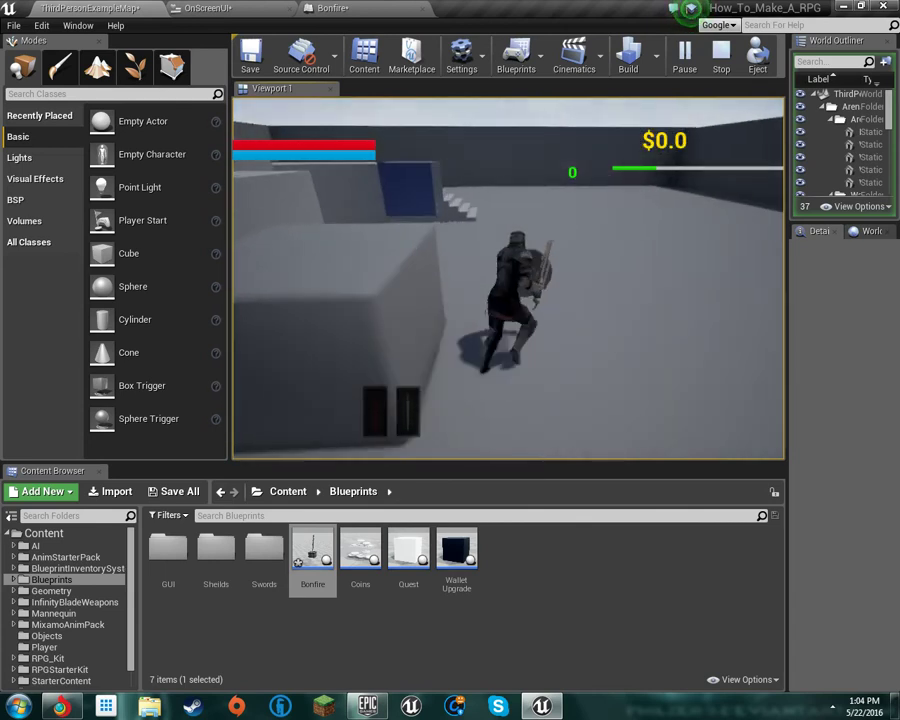
key("w")
key("w")
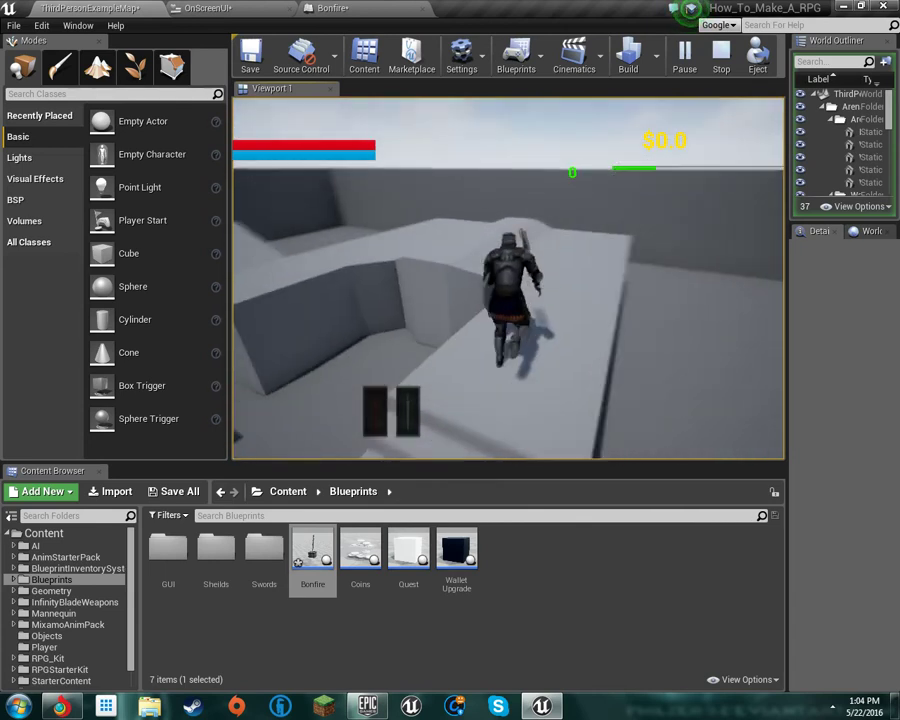
key("w")
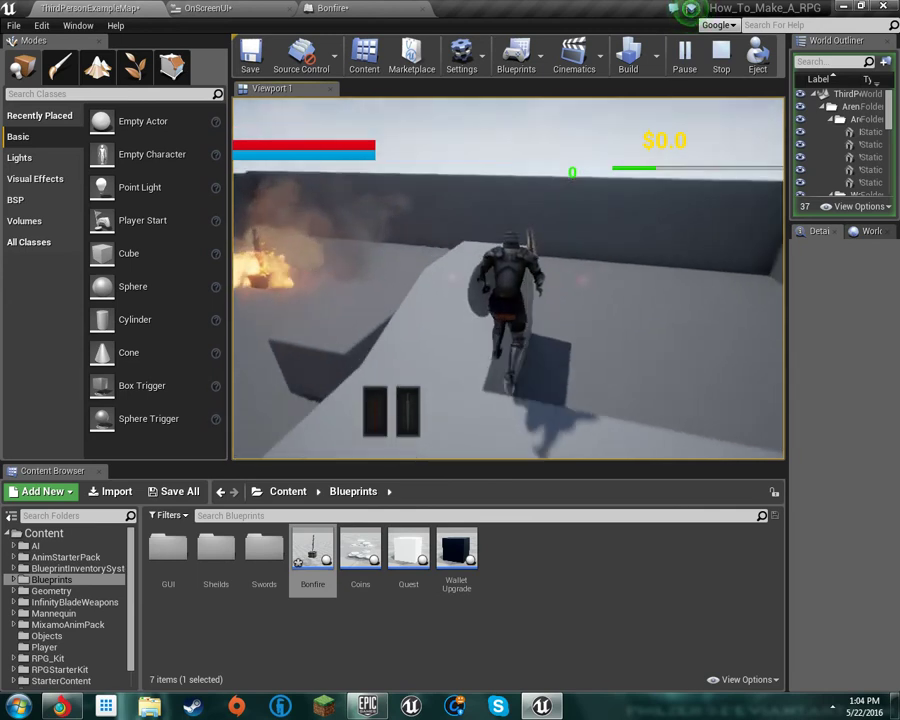
key("w")
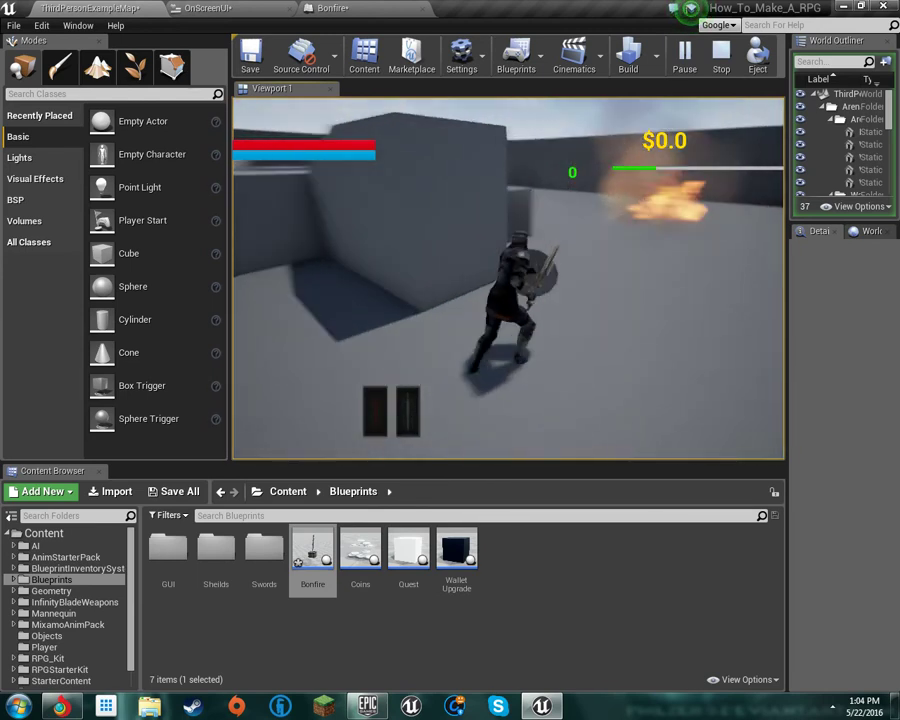
key("w")
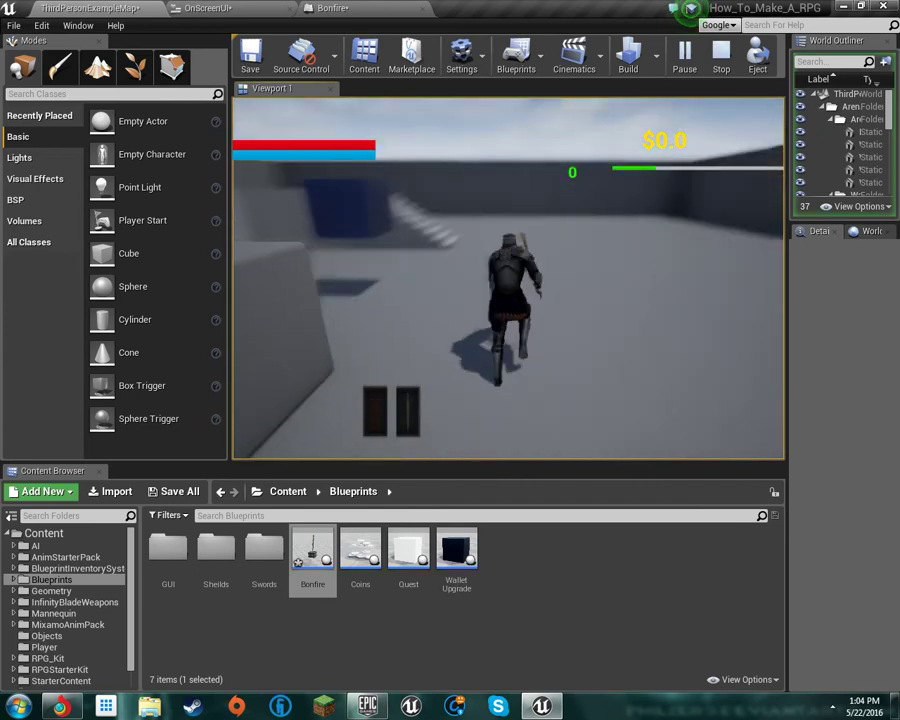
key("w")
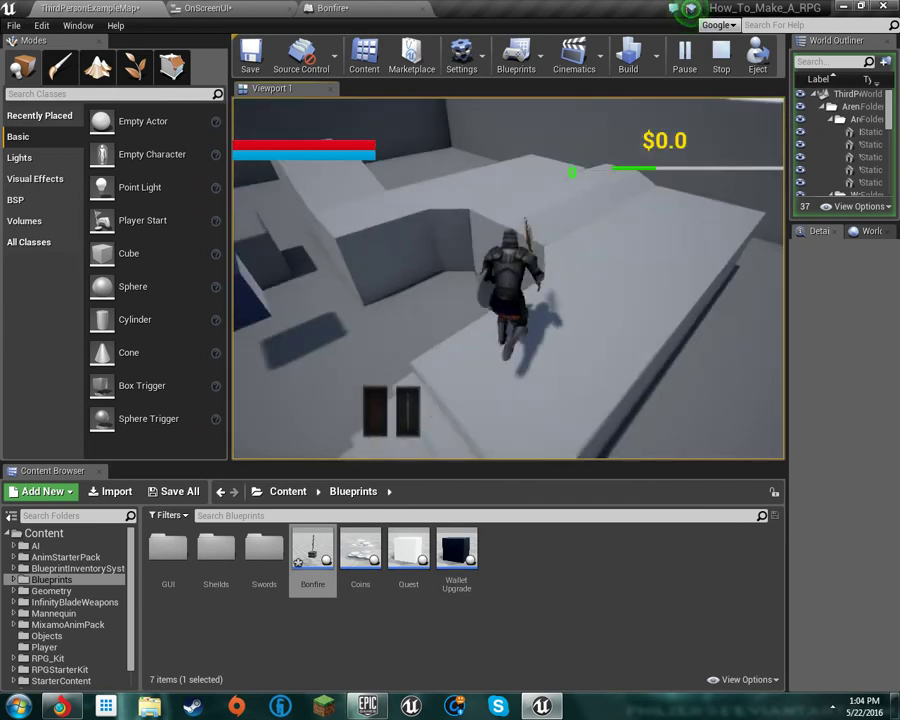
key("w")
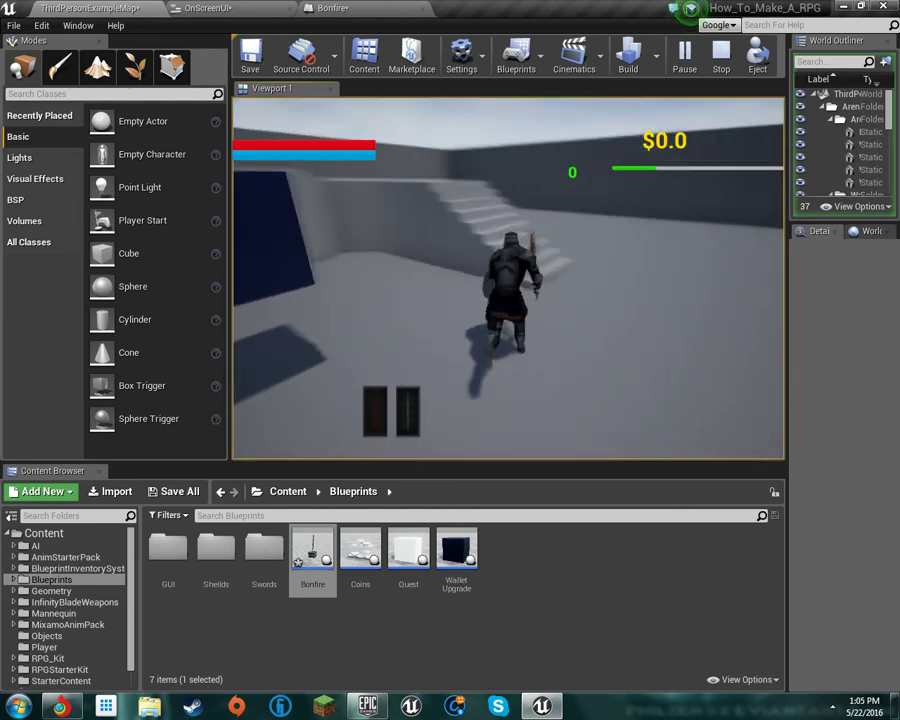
key("w")
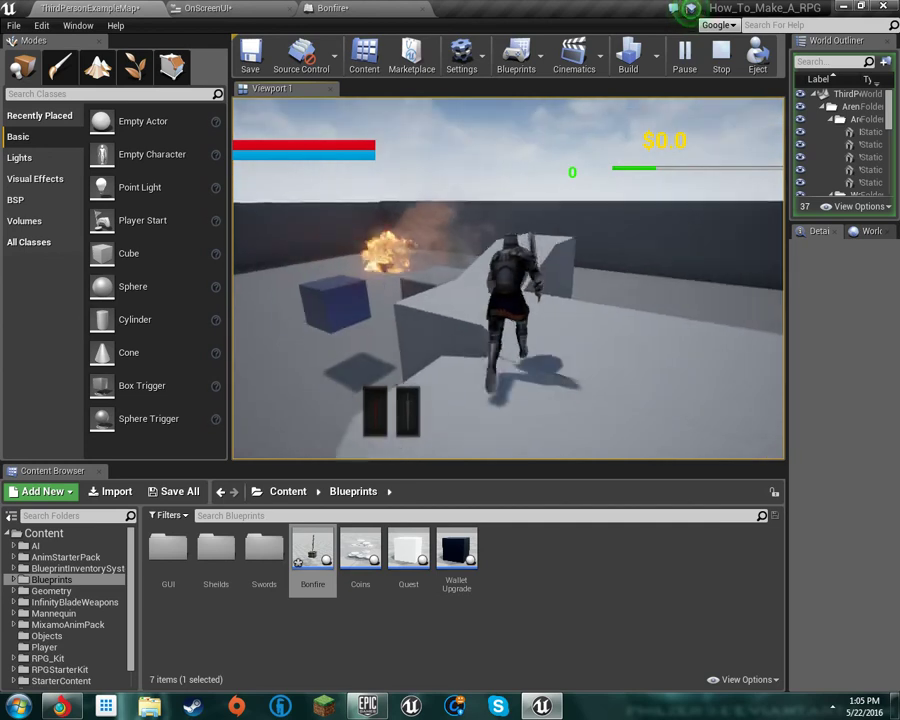
key("w")
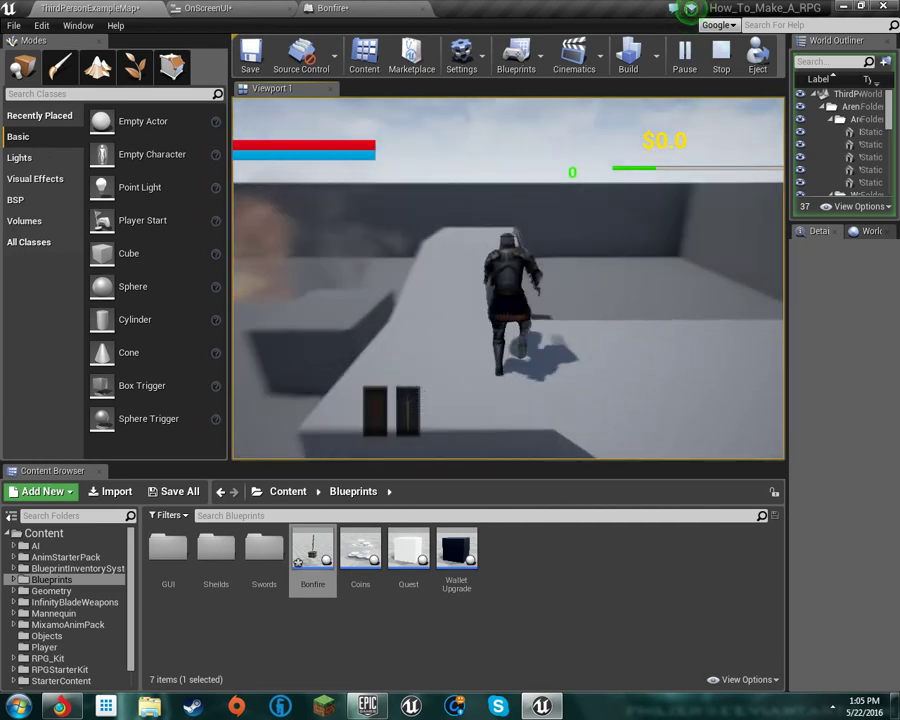
key("w")
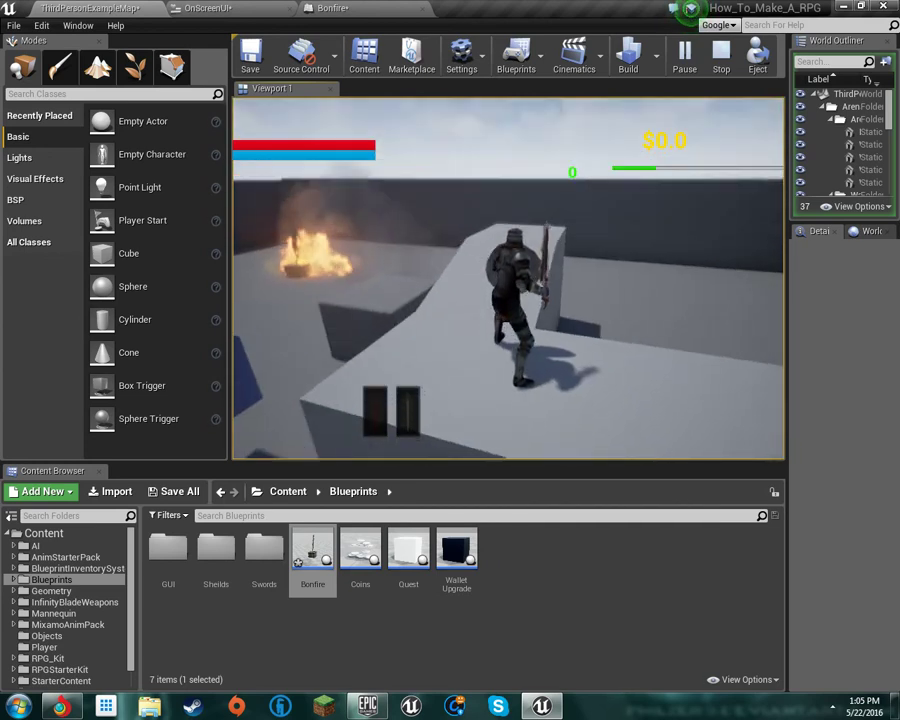
key("w")
key("w")
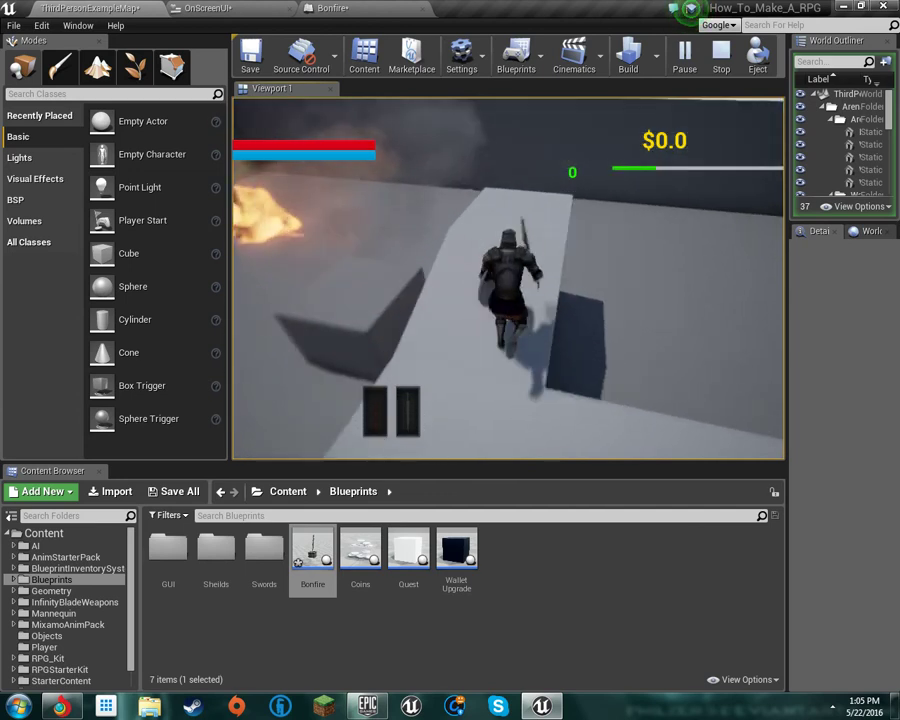
key("w")
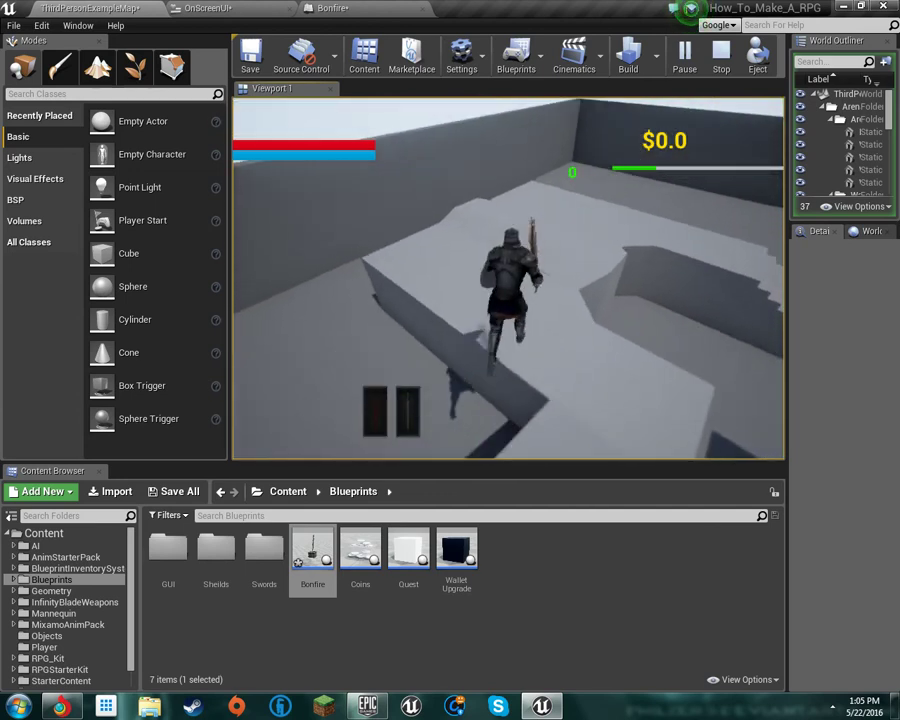
key("w")
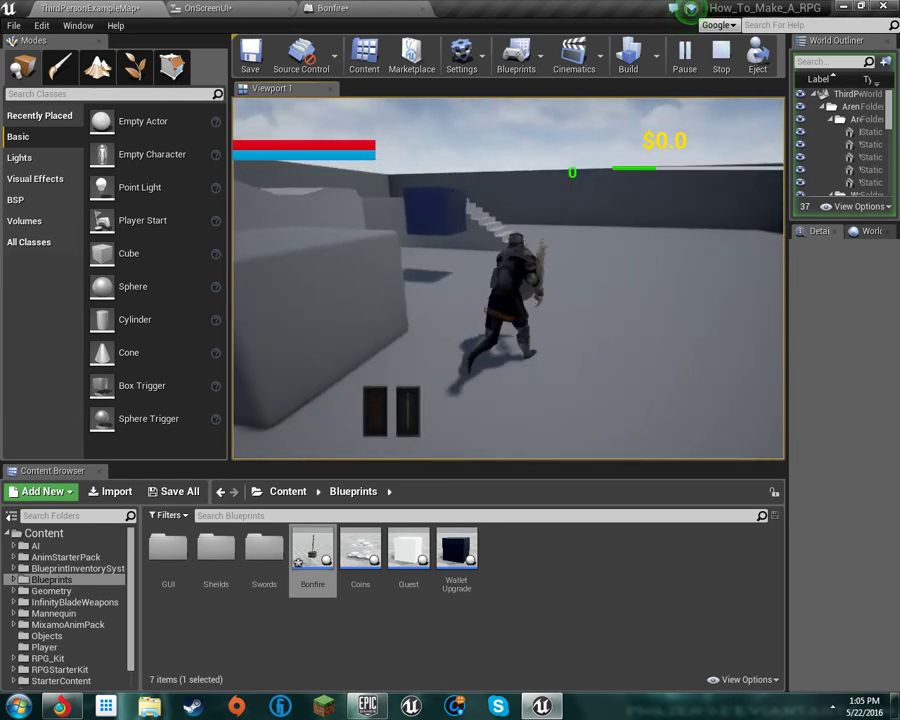
key("w")
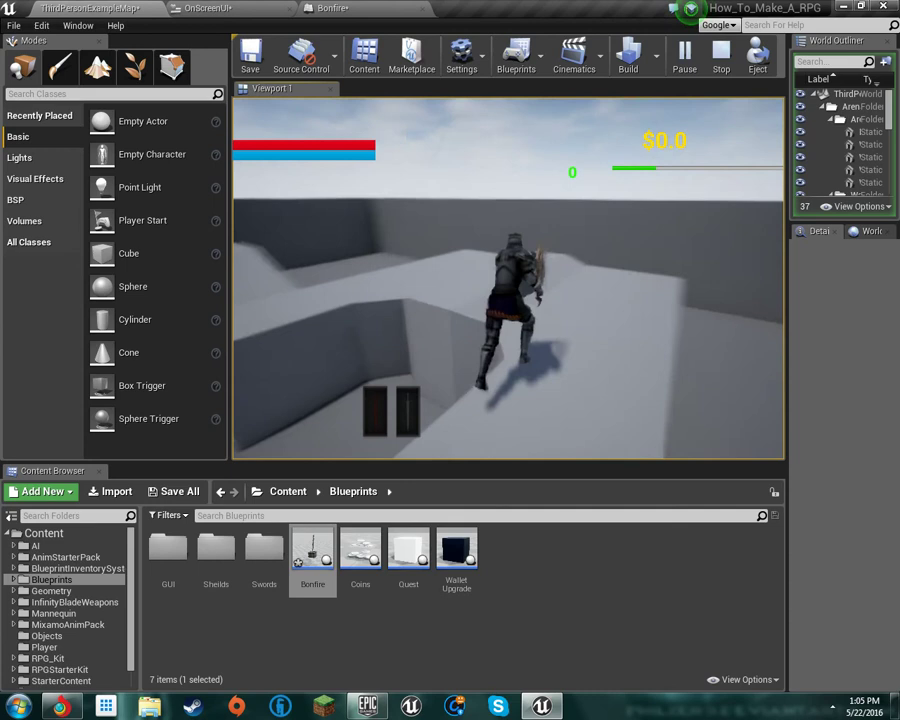
key("w")
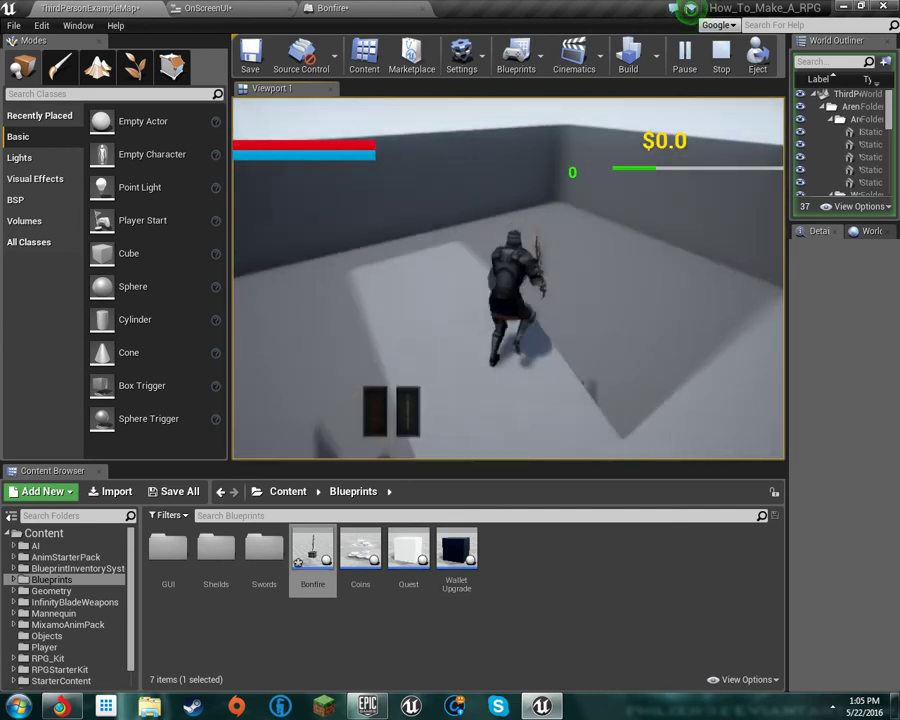
key("space")
key("w")
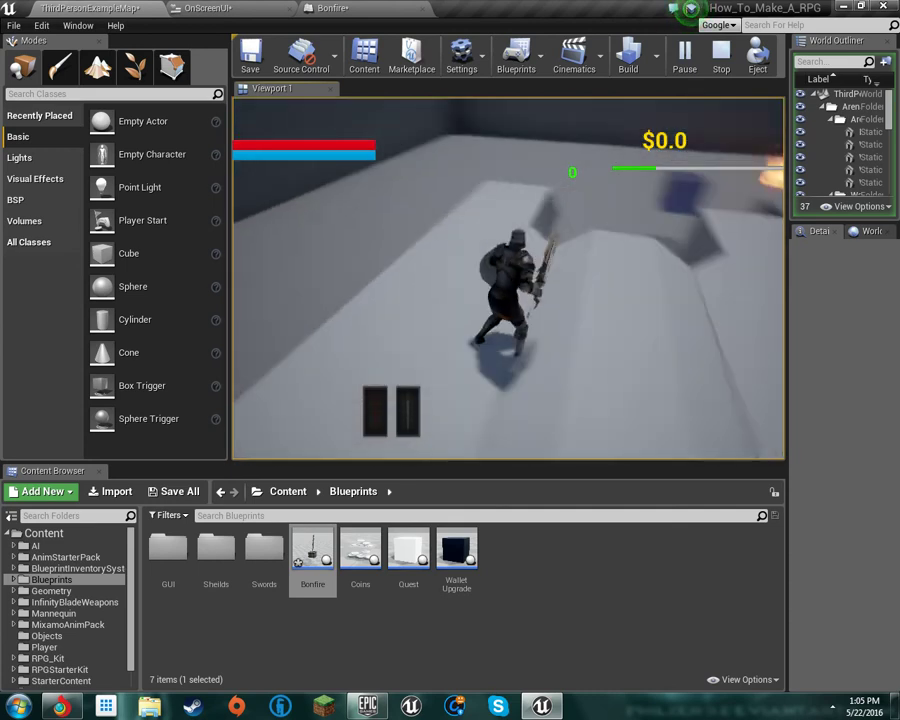
key("w")
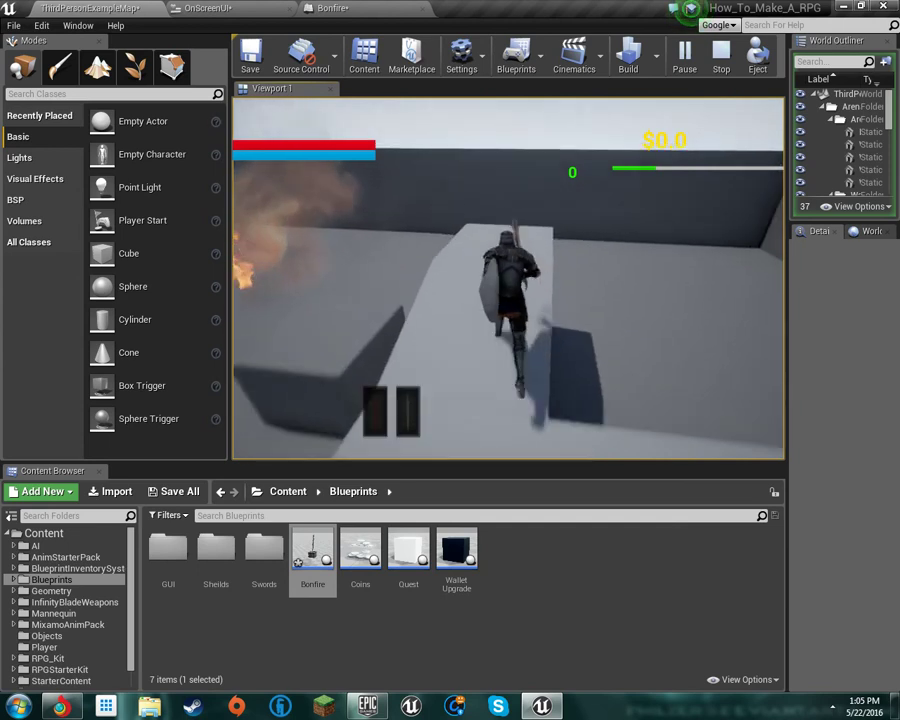
key("w")
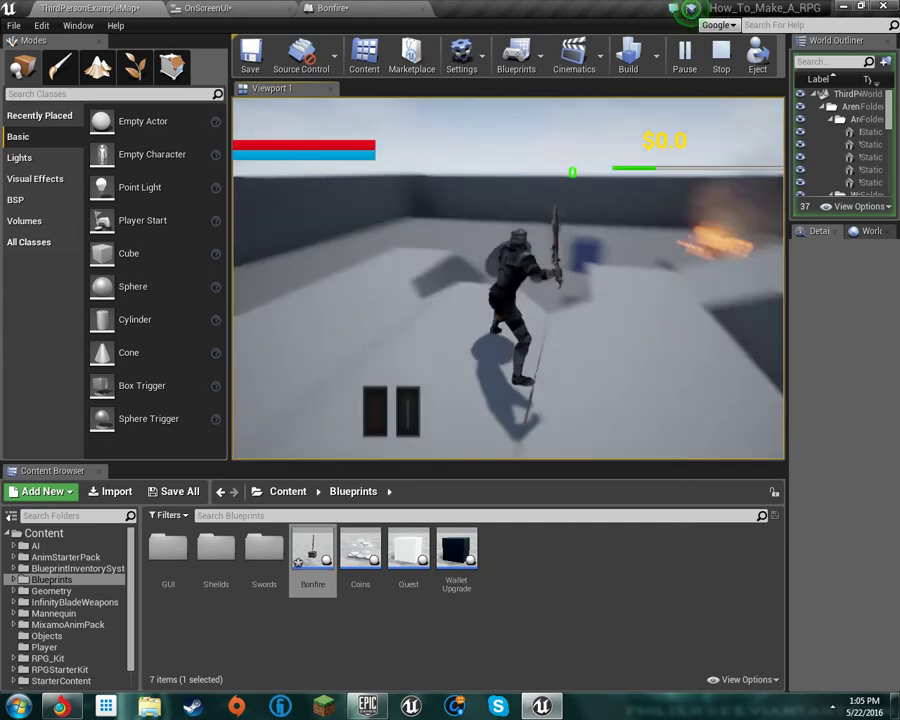
key("d")
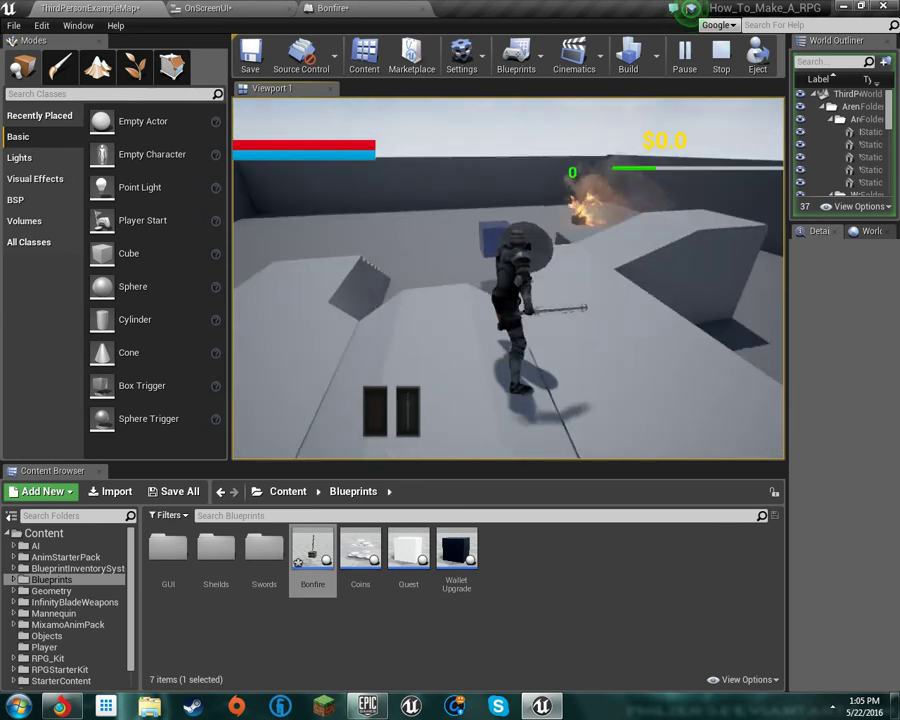
key("w")
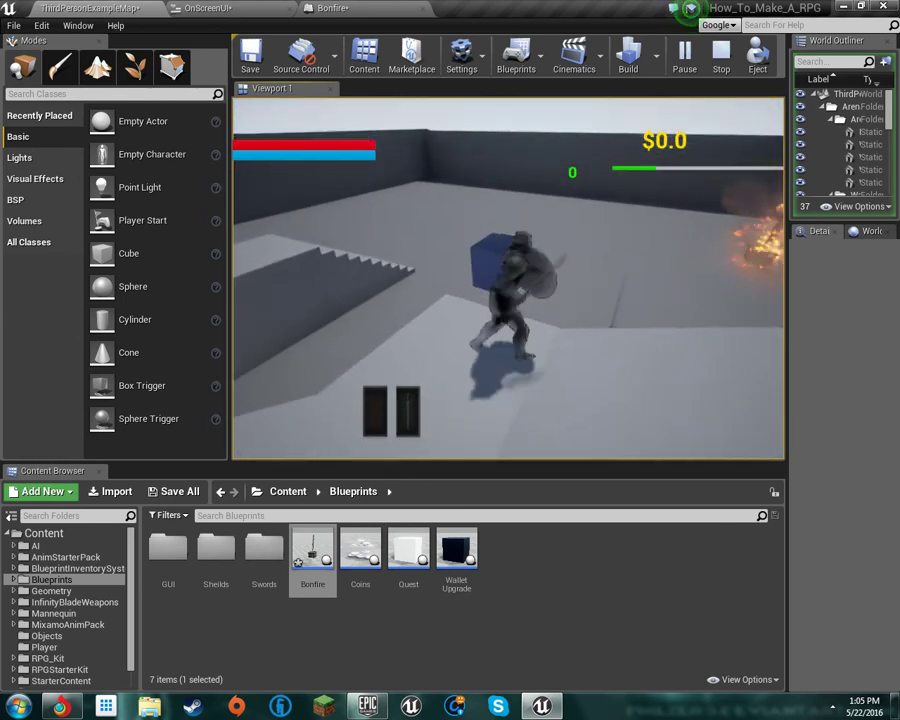
key("w")
key("space")
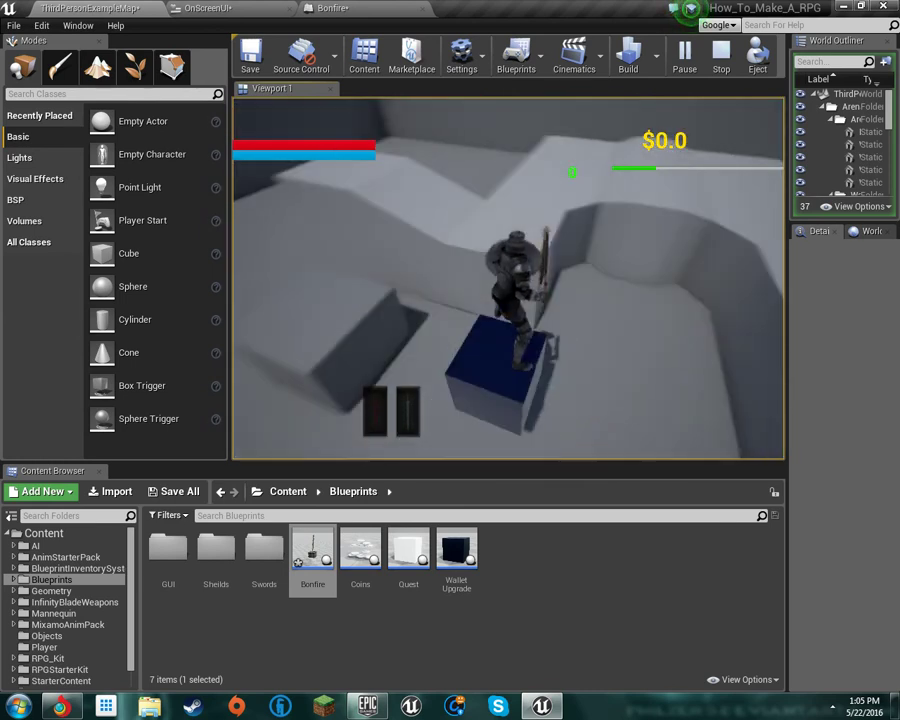
key("w")
key("space")
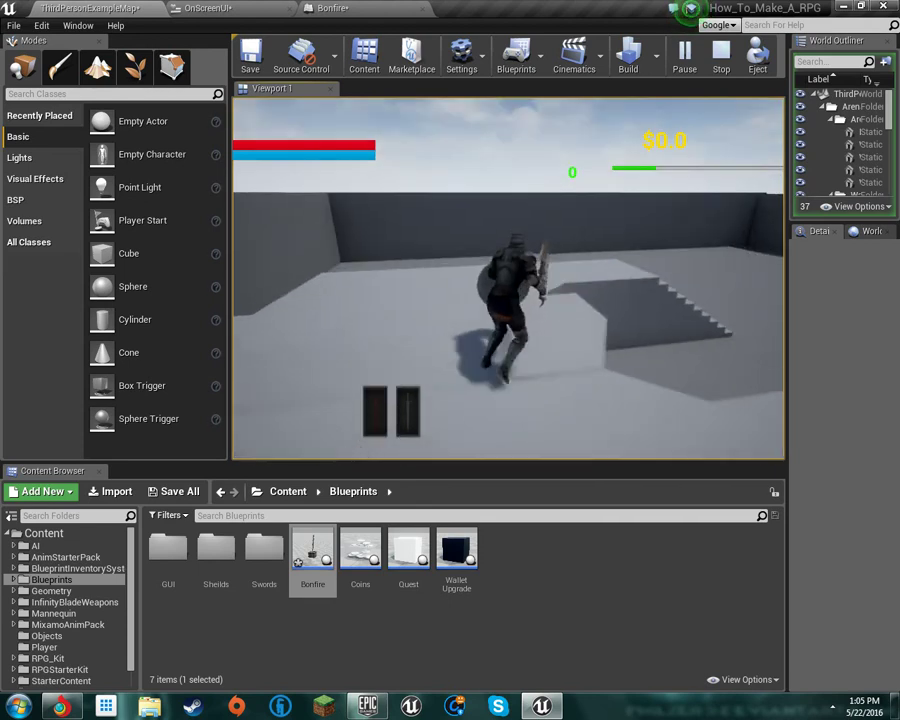
key("w")
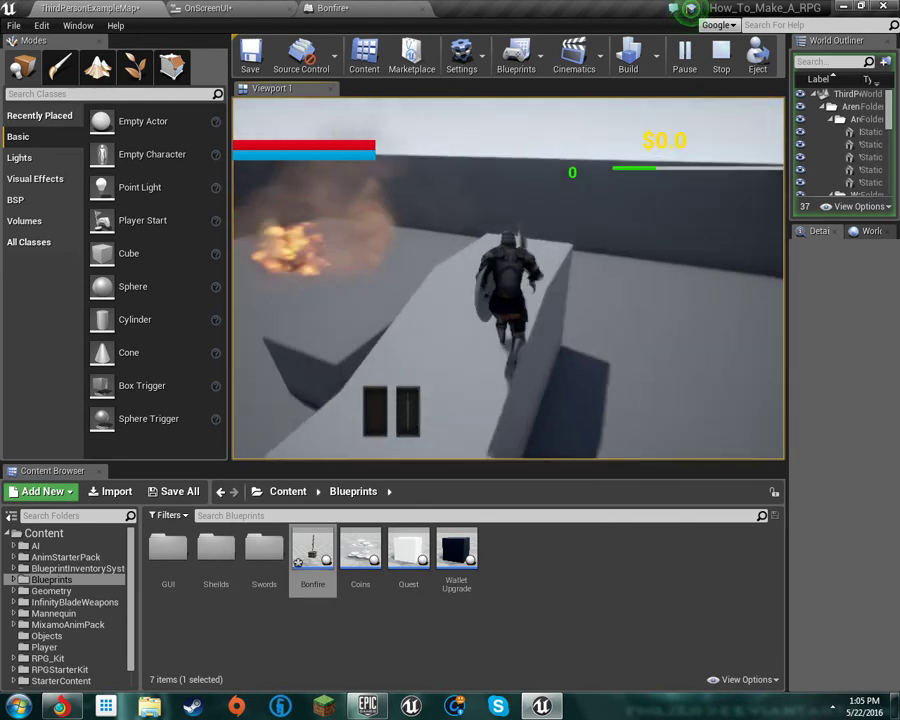
key("w")
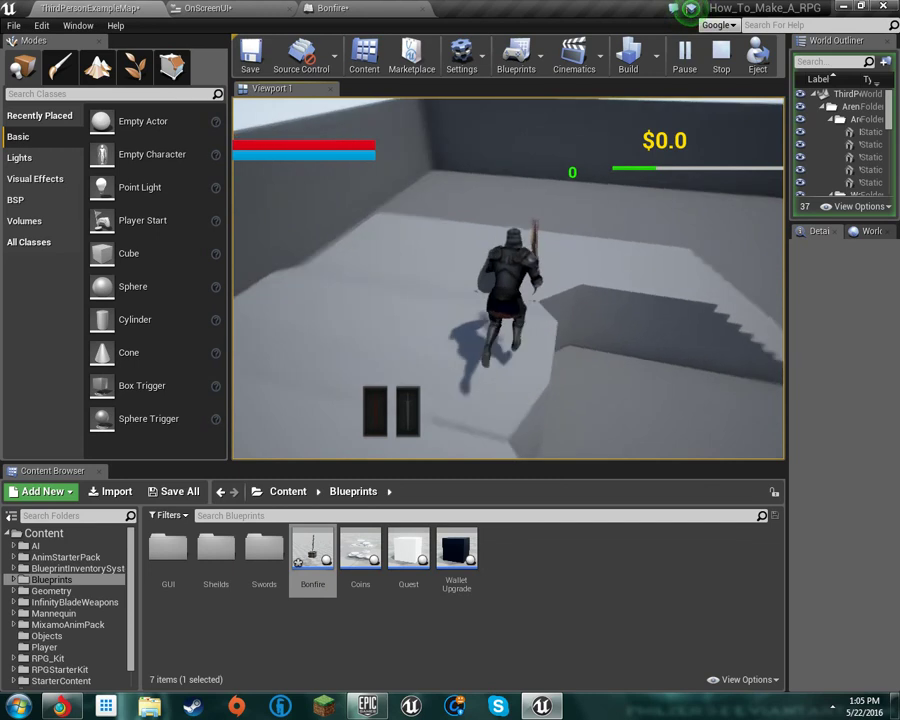
key("w")
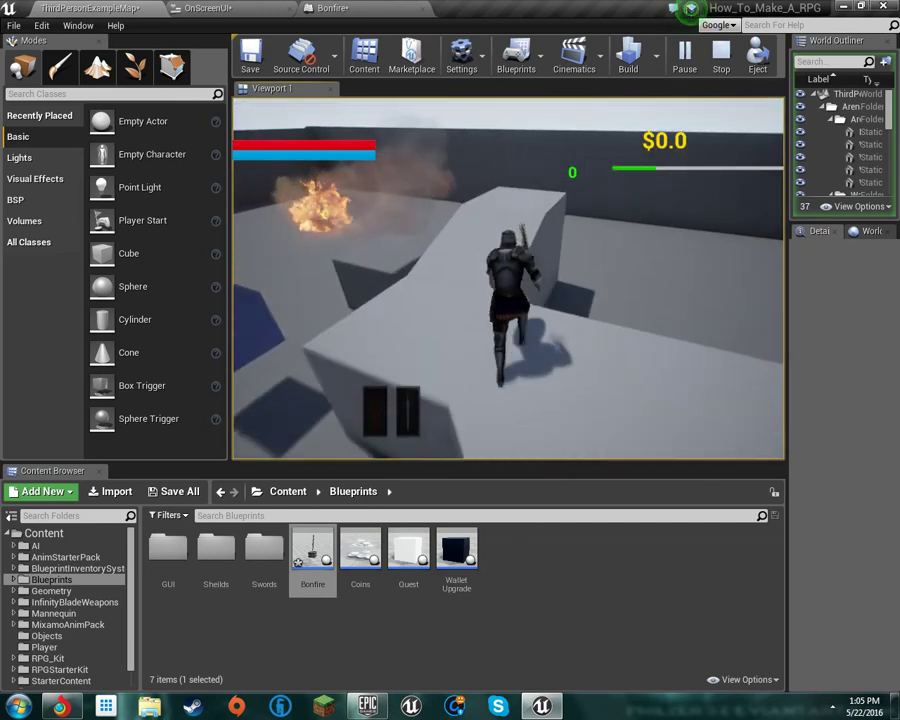